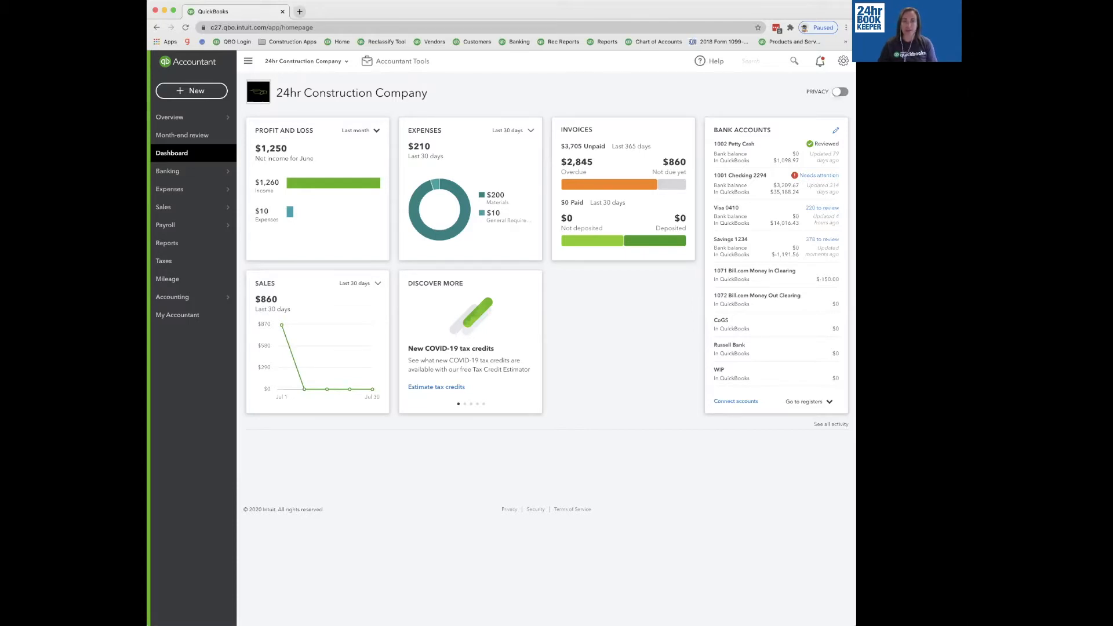
# Make sure Progress Invoicing is turned on in the company's sales settings, save it and close the settings
pyautogui.click(843, 61)
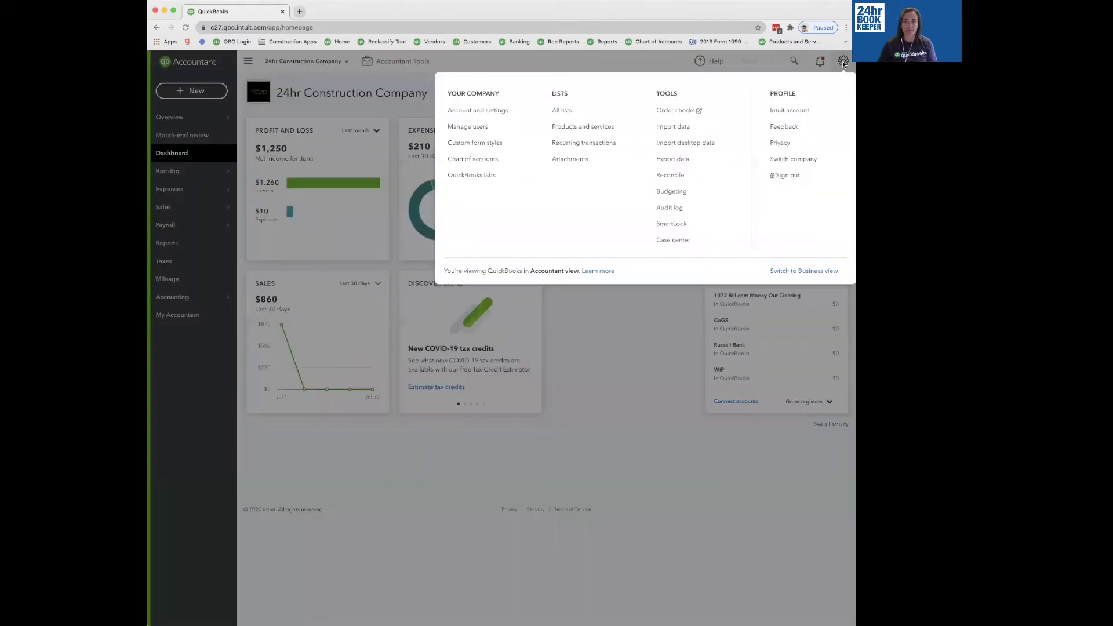
pyautogui.click(475, 112)
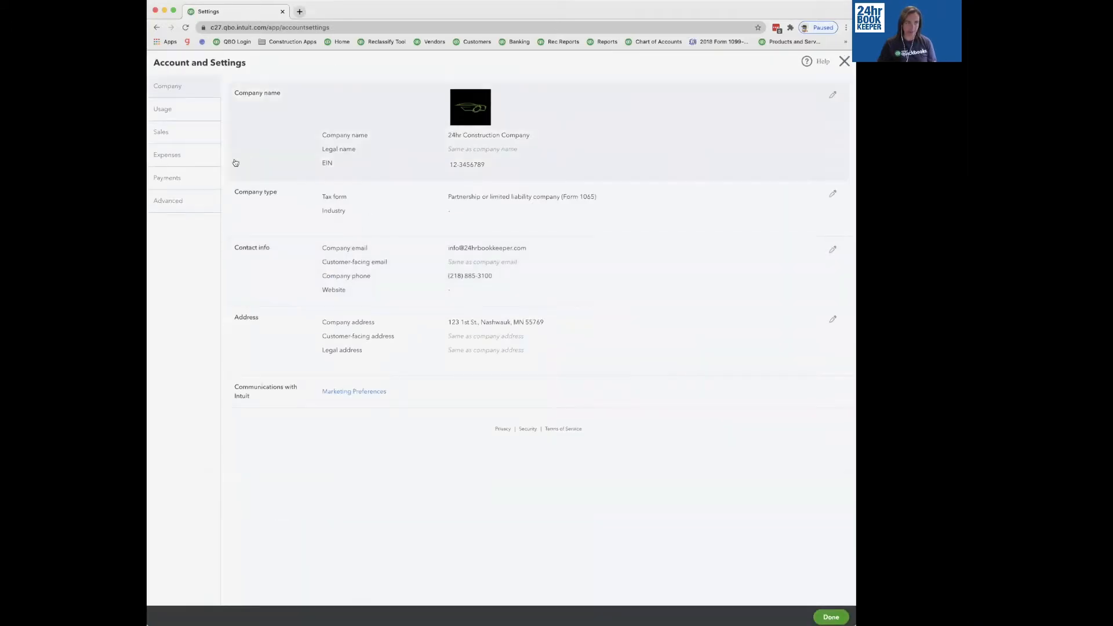
pyautogui.click(171, 137)
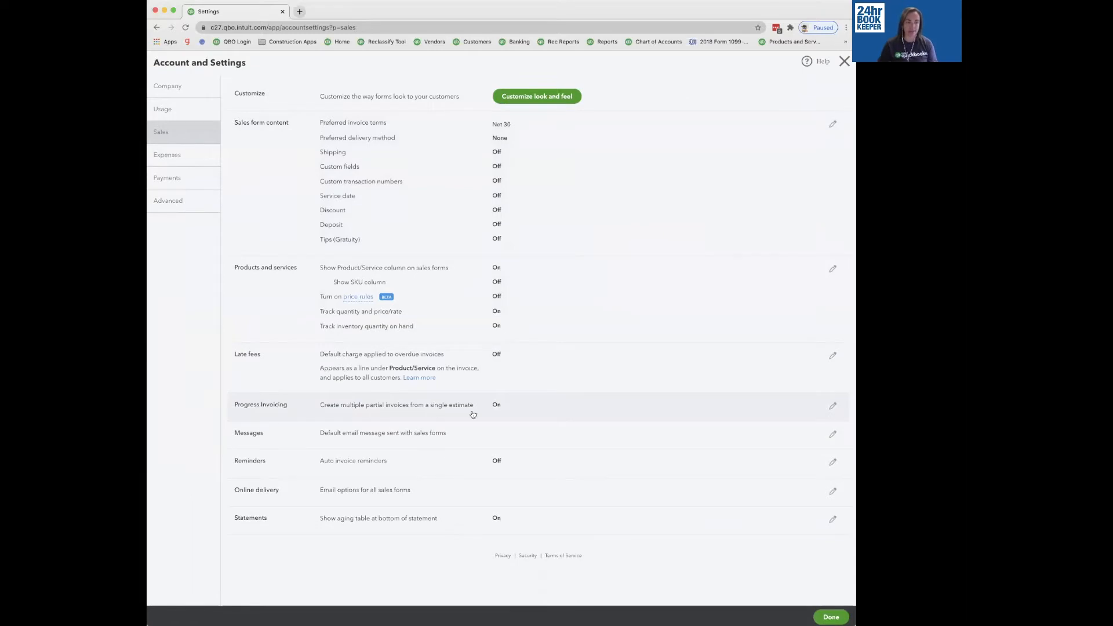
pyautogui.click(530, 408)
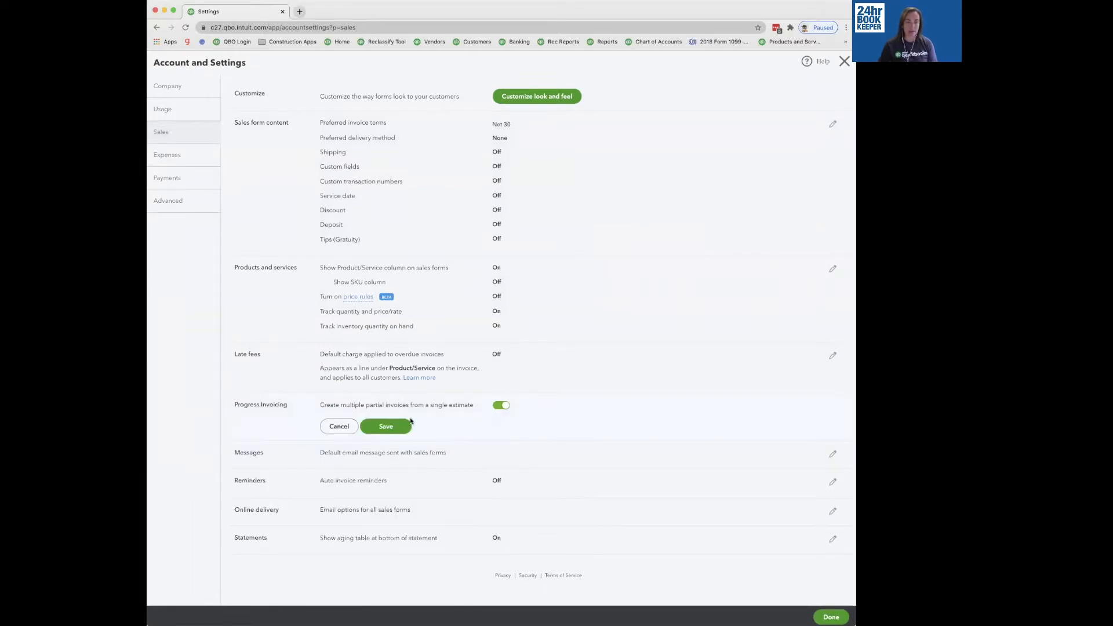
pyautogui.click(501, 407)
pyautogui.click(502, 406)
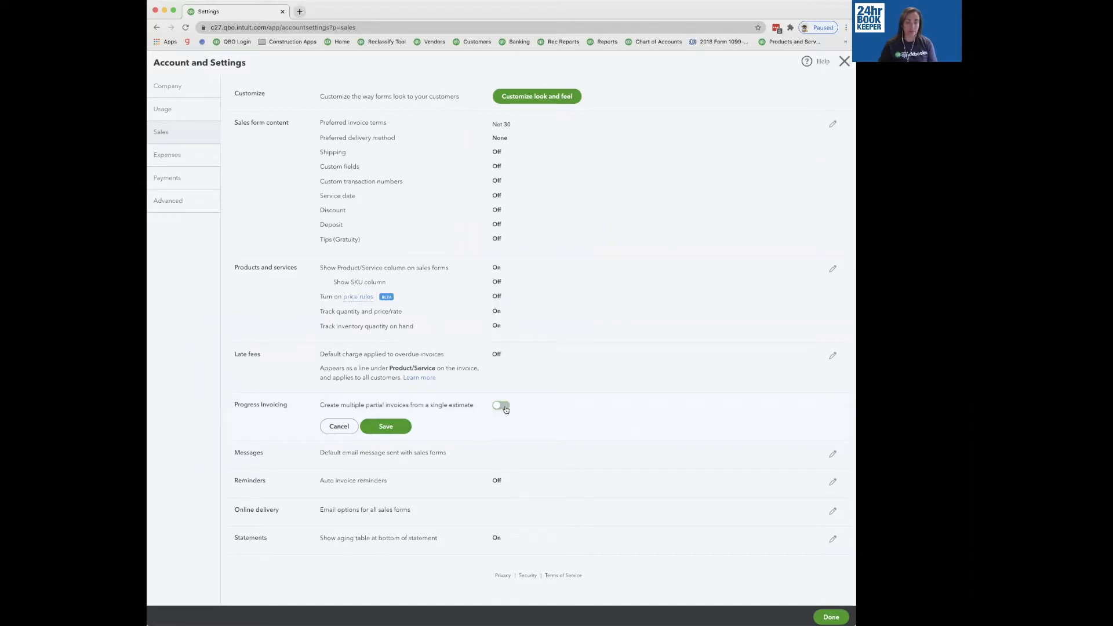
pyautogui.click(385, 427)
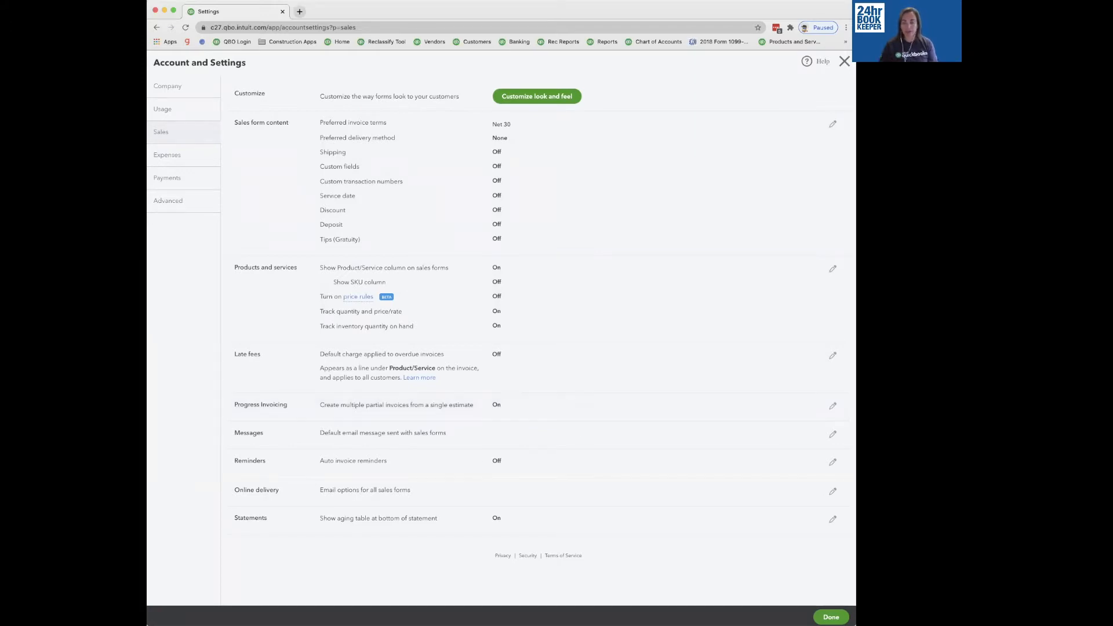
pyautogui.click(833, 617)
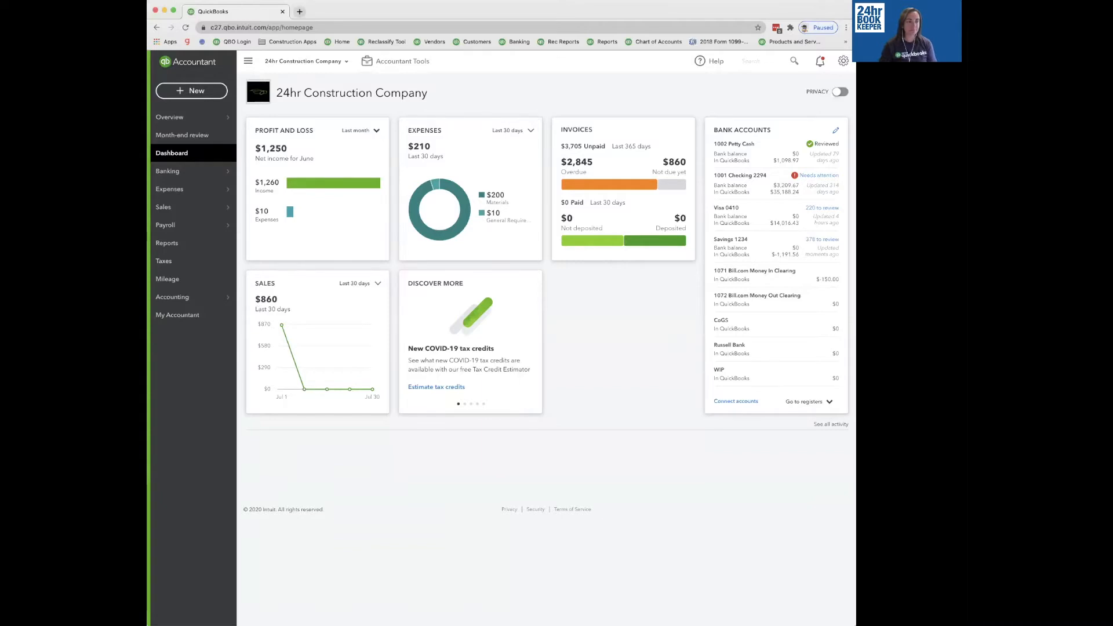
# Start a new estimate and choose the existing customer for it
pyautogui.moveTo(185, 178)
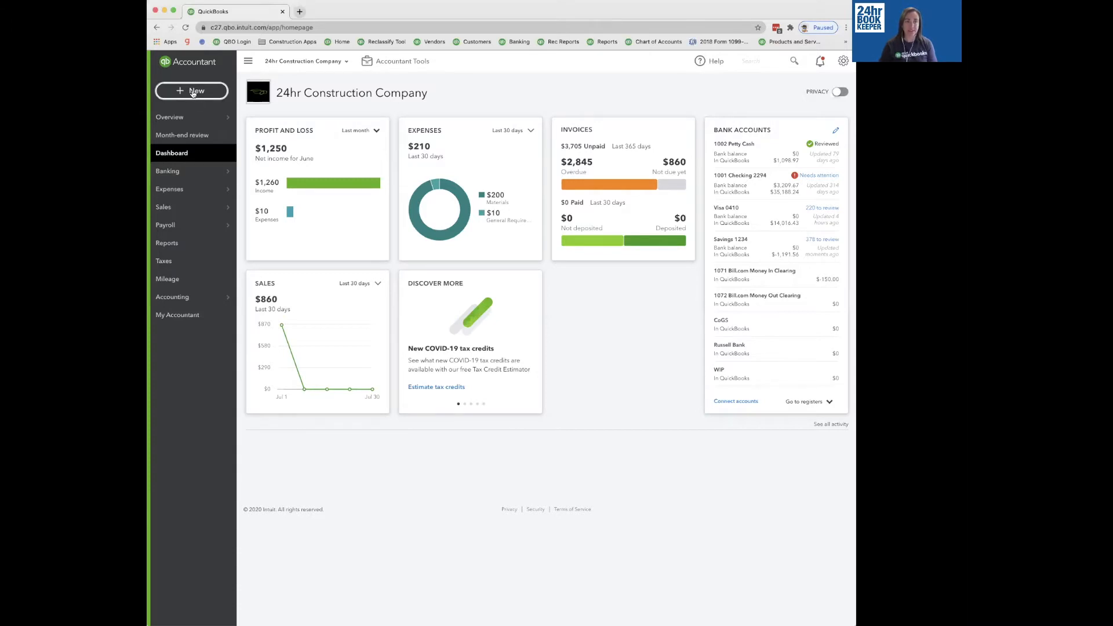
pyautogui.click(193, 92)
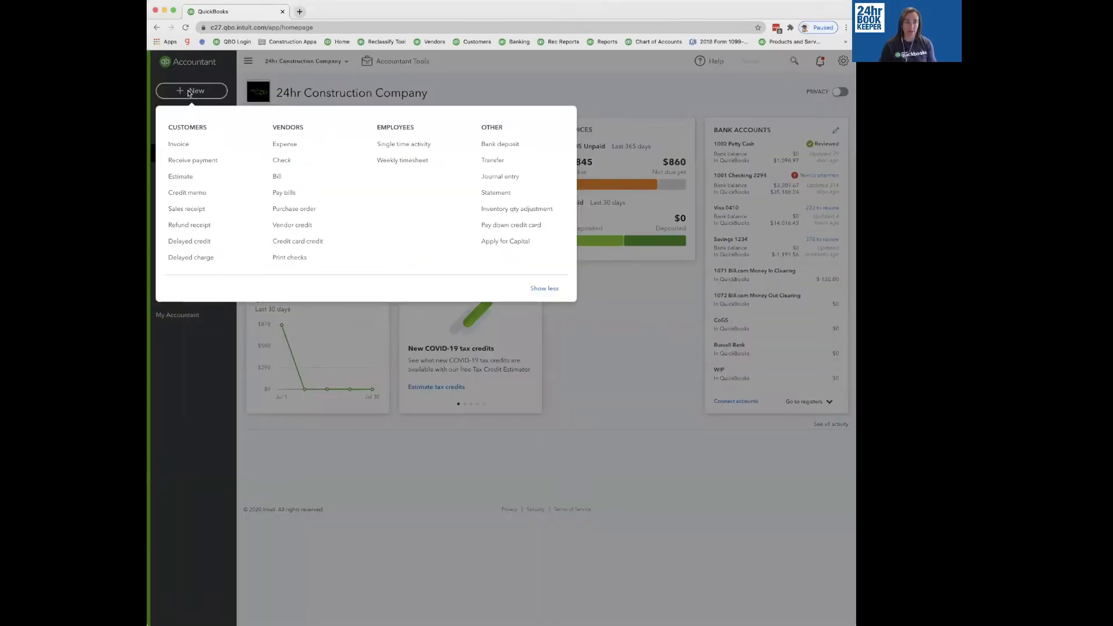
pyautogui.click(183, 179)
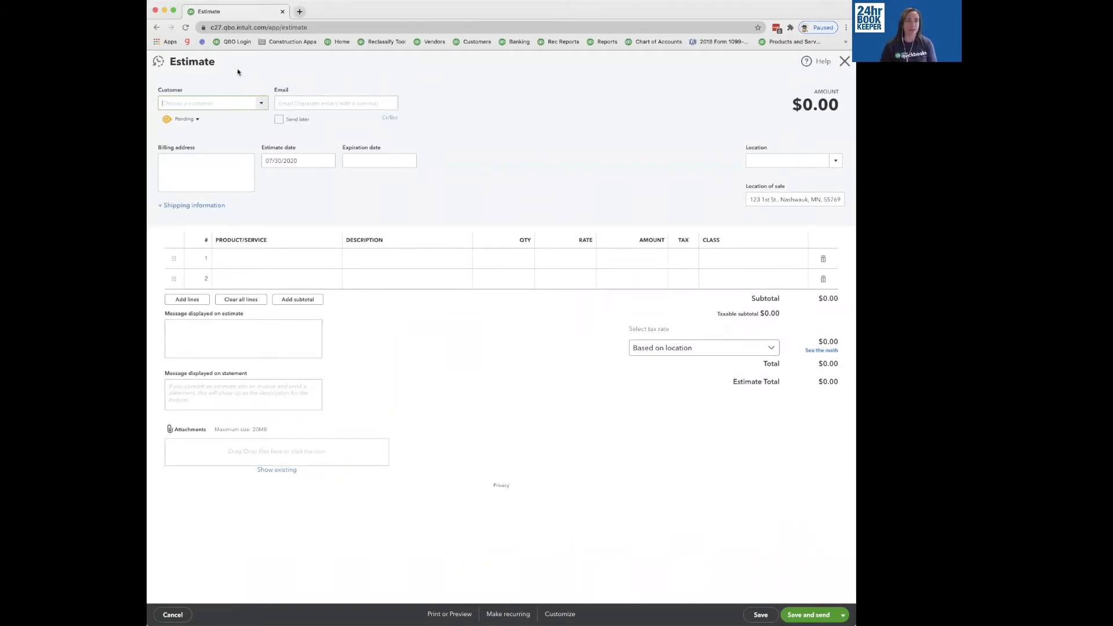
pyautogui.click(261, 106)
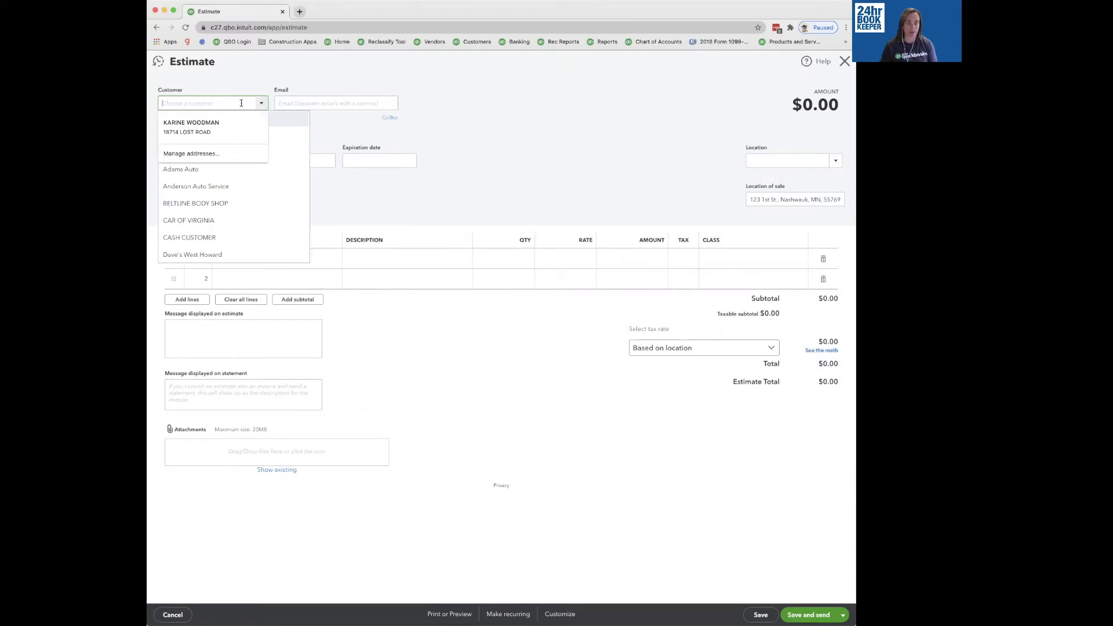
pyautogui.write('john')
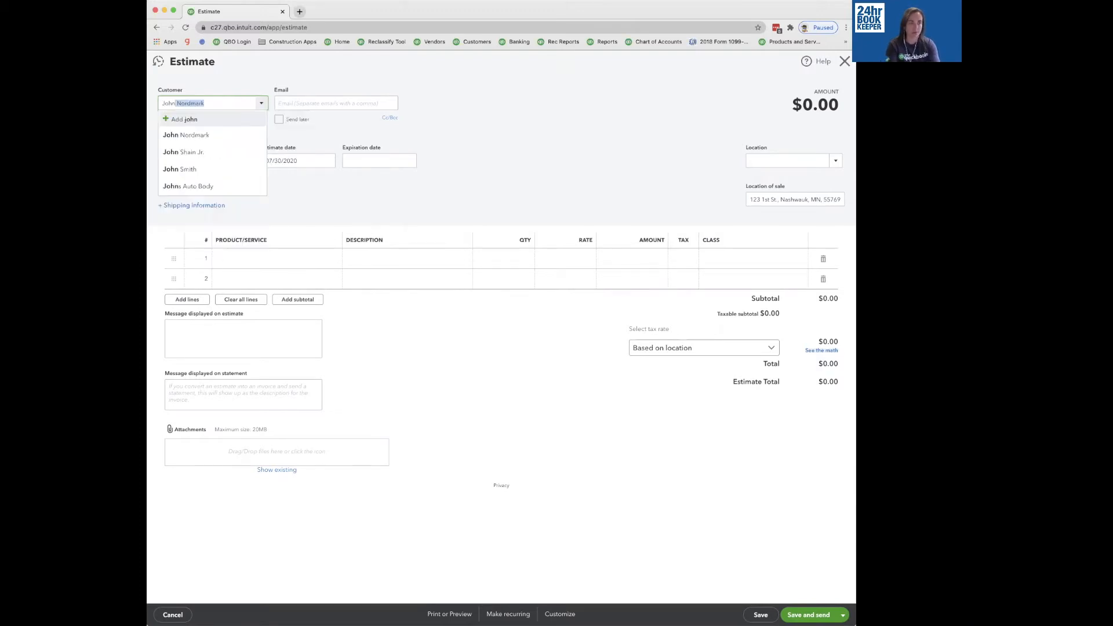
pyautogui.click(230, 167)
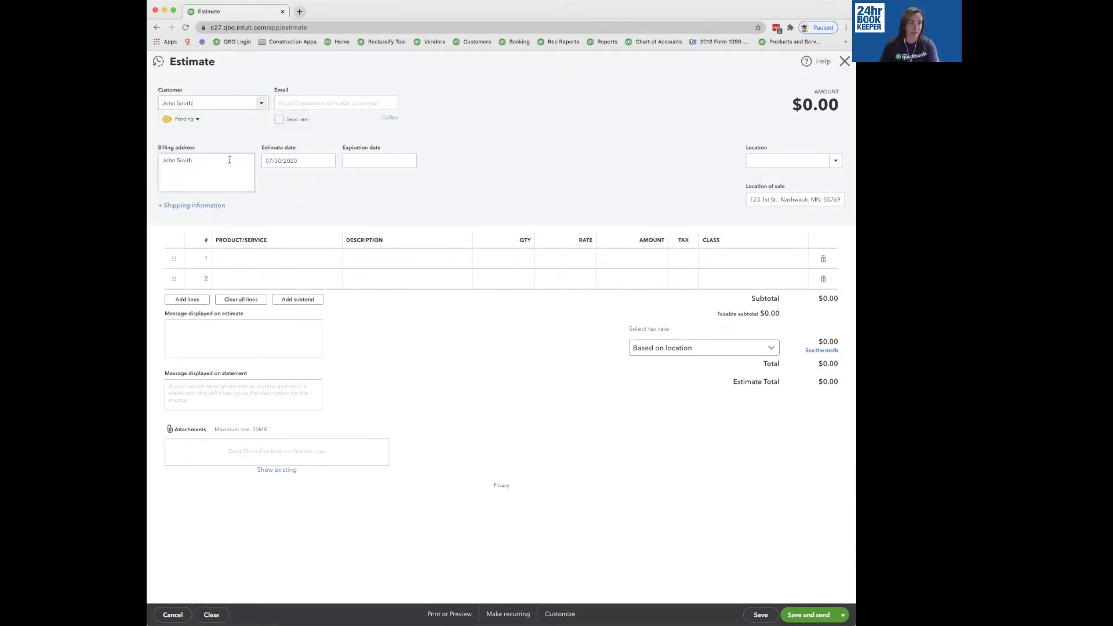
# Fill the estimate's first line with 01100 Architectural & Engineering at a rate of 5000
pyautogui.click(241, 264)
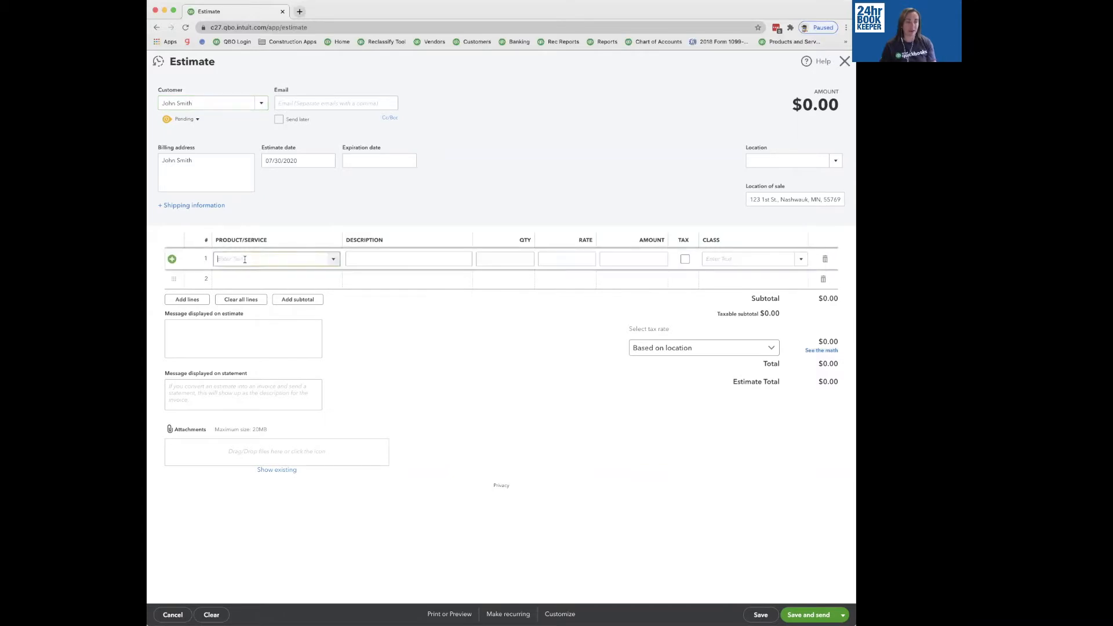
pyautogui.click(334, 259)
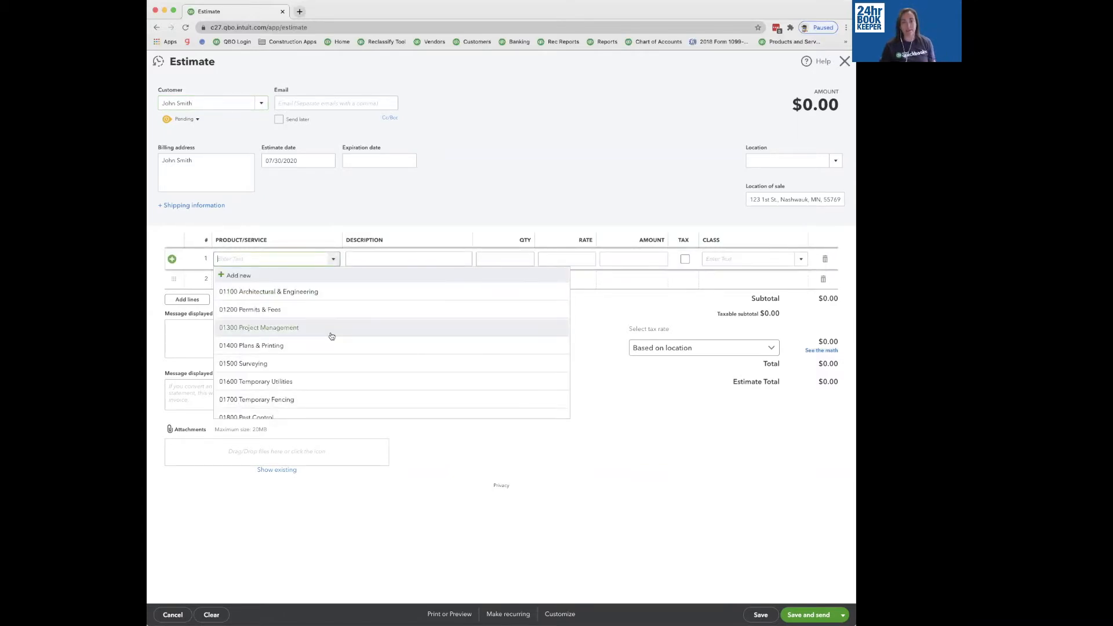
pyautogui.click(264, 292)
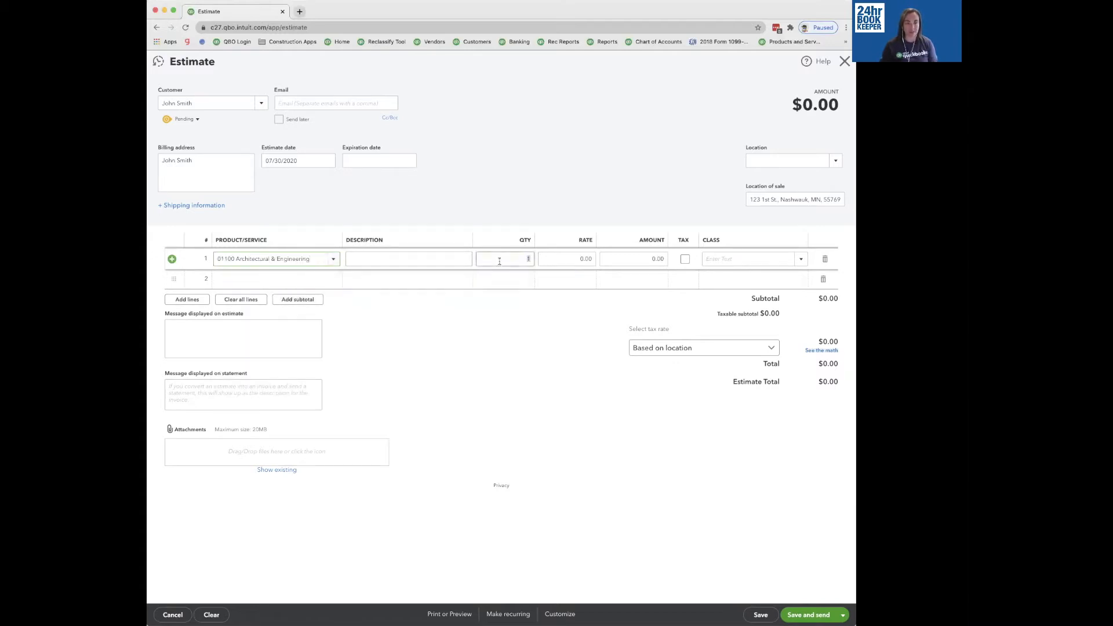
pyautogui.click(591, 262)
pyautogui.write('5000')
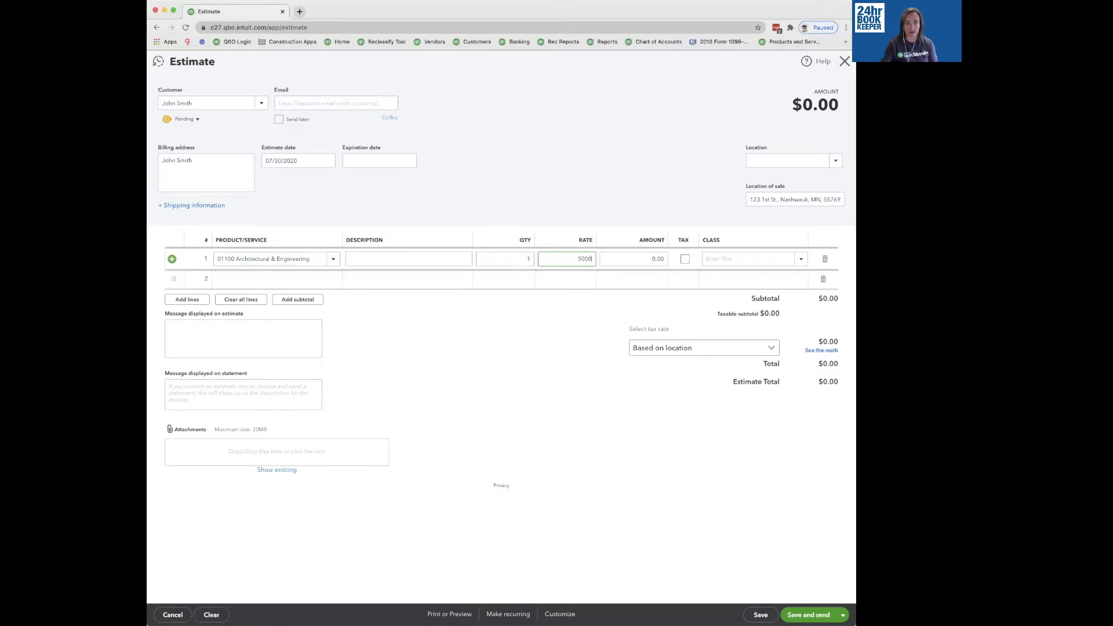
# Fill the estimate's second line with 01300 Project Management at a rate of 25,000
pyautogui.click(311, 283)
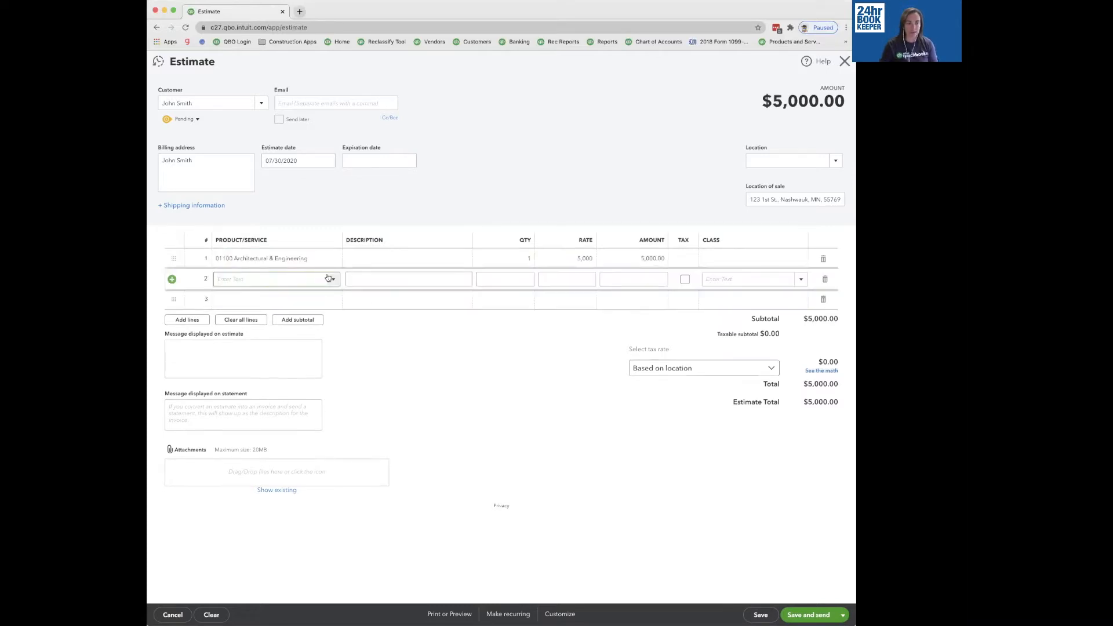
pyautogui.click(326, 277)
pyautogui.click(343, 348)
pyautogui.click(568, 283)
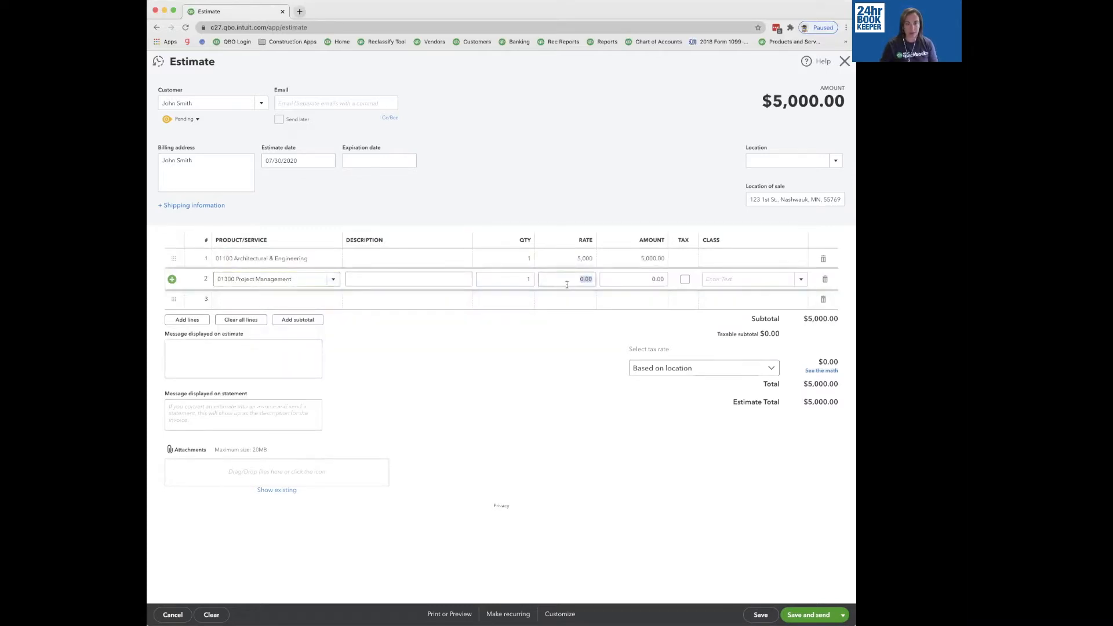
pyautogui.write('25')
# Fill the estimate's third line with 01200 Permits & Fees at a rate of 7500
pyautogui.click(246, 302)
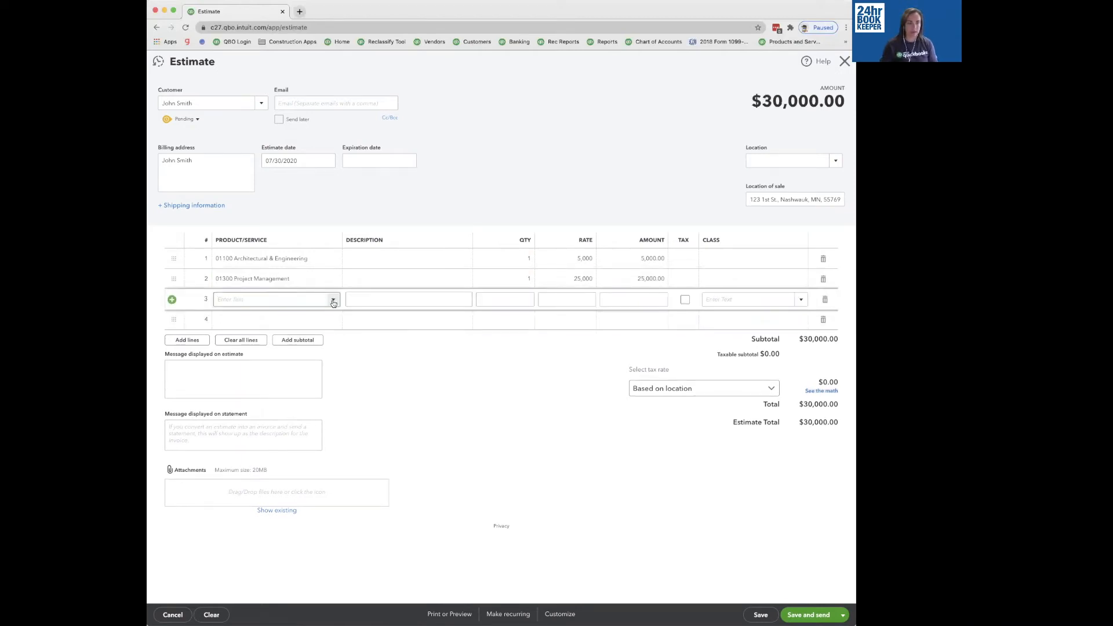
pyautogui.click(334, 299)
pyautogui.click(298, 357)
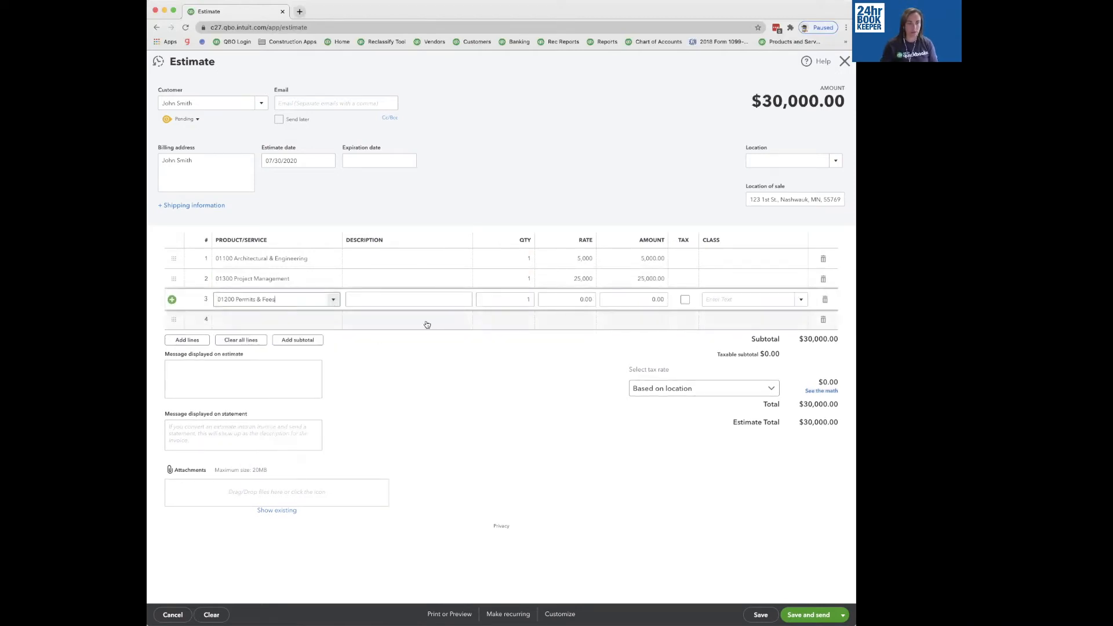
pyautogui.click(568, 300)
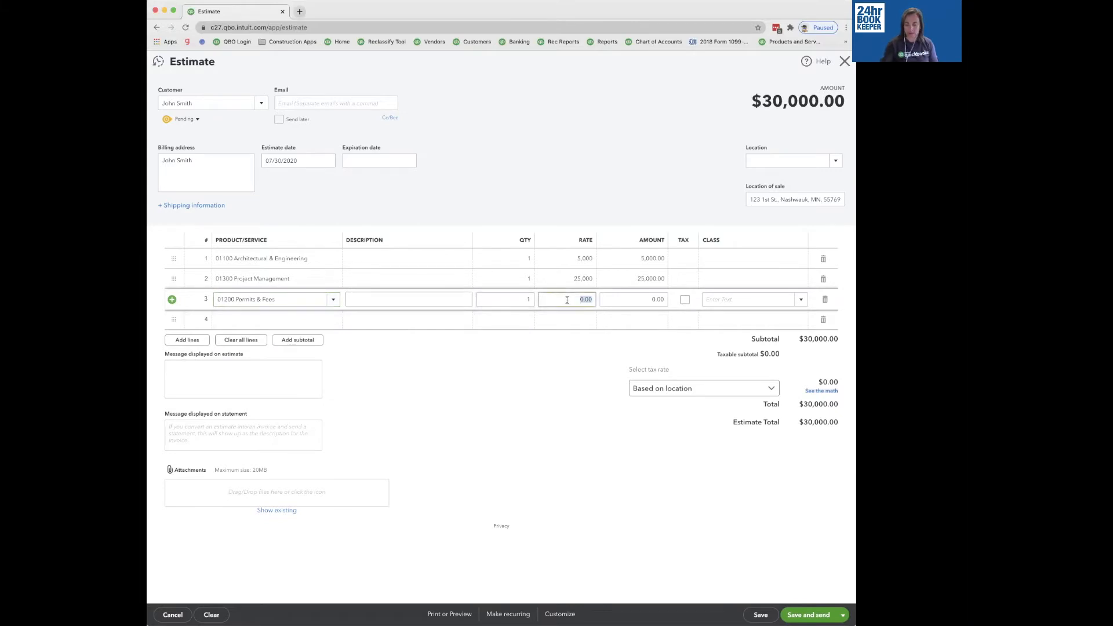
pyautogui.write('7500')
pyautogui.press('Tab')
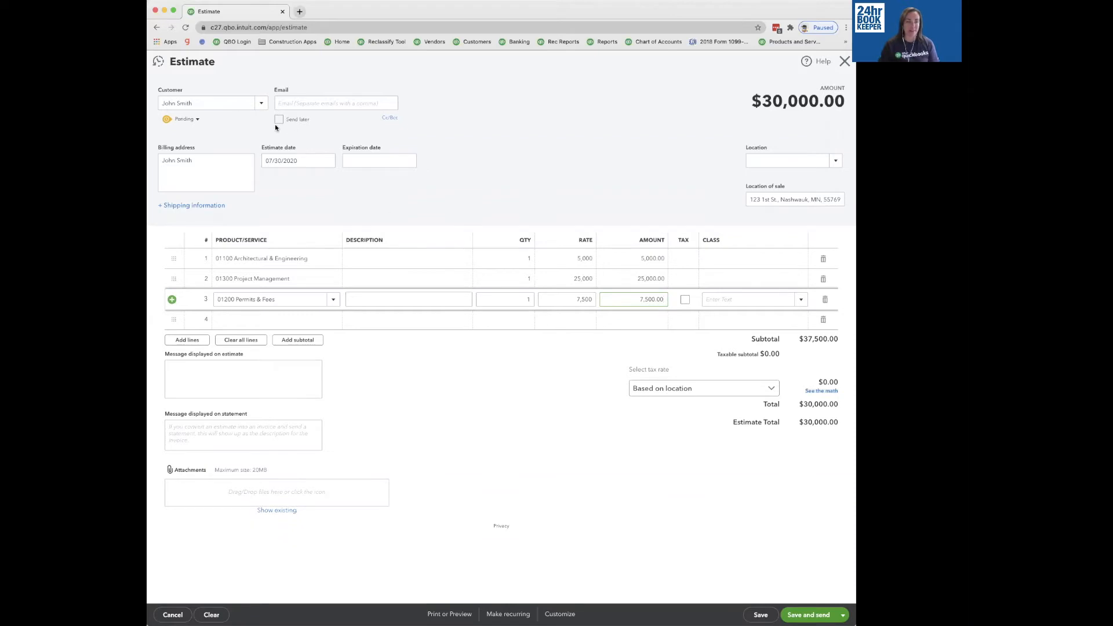
# Change the estimate status to Accepted and begin entering who accepted it
pyautogui.click(198, 119)
pyautogui.click(239, 126)
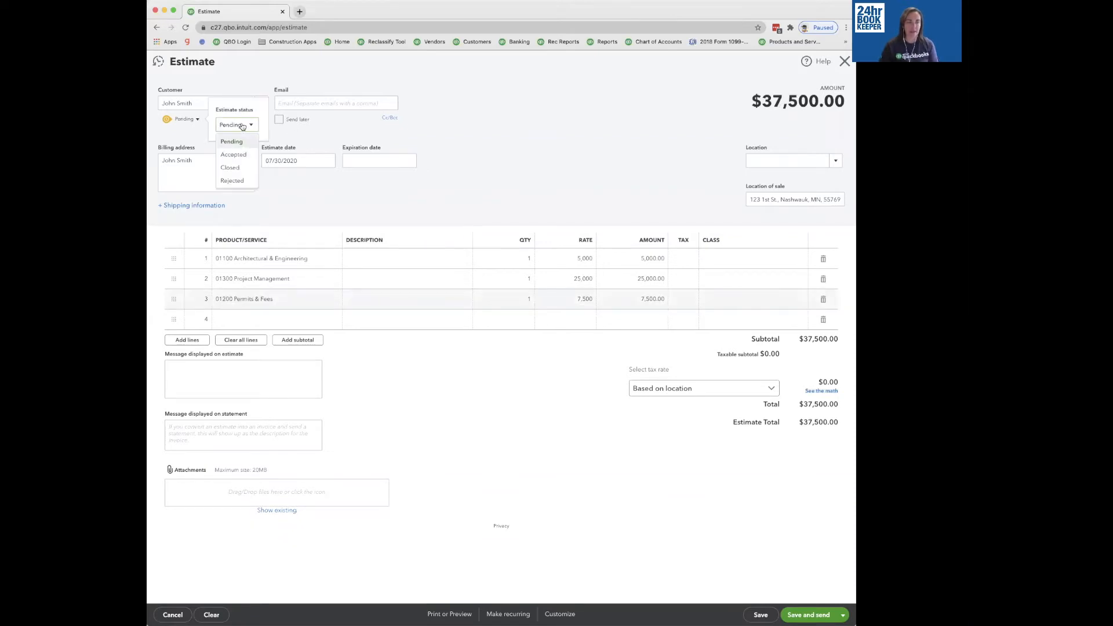
pyautogui.click(234, 155)
pyautogui.click(304, 125)
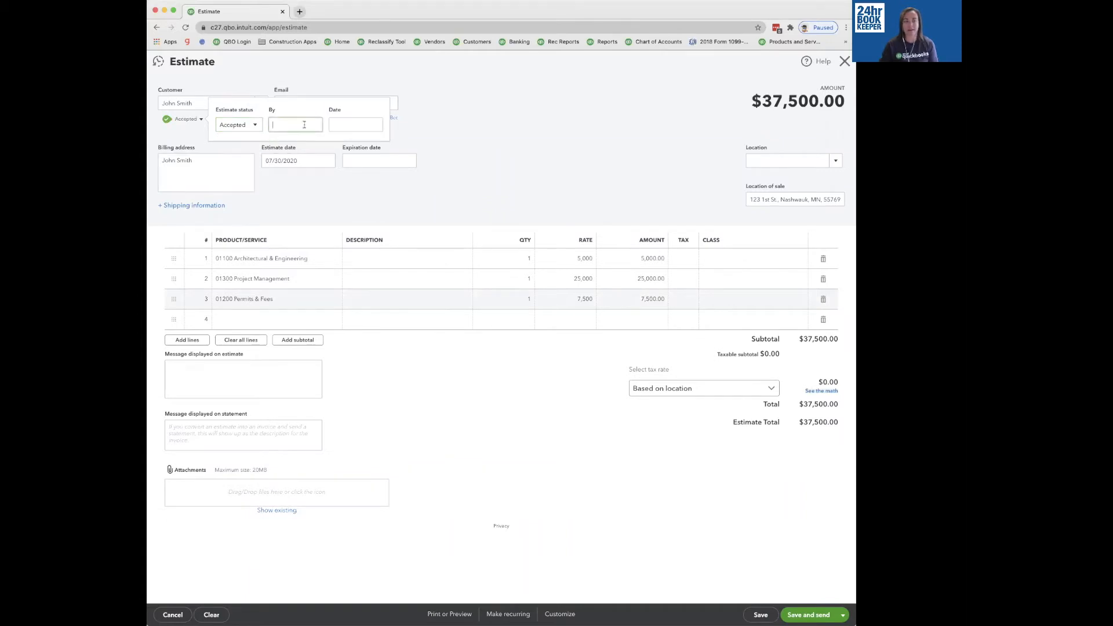
pyautogui.write('O')
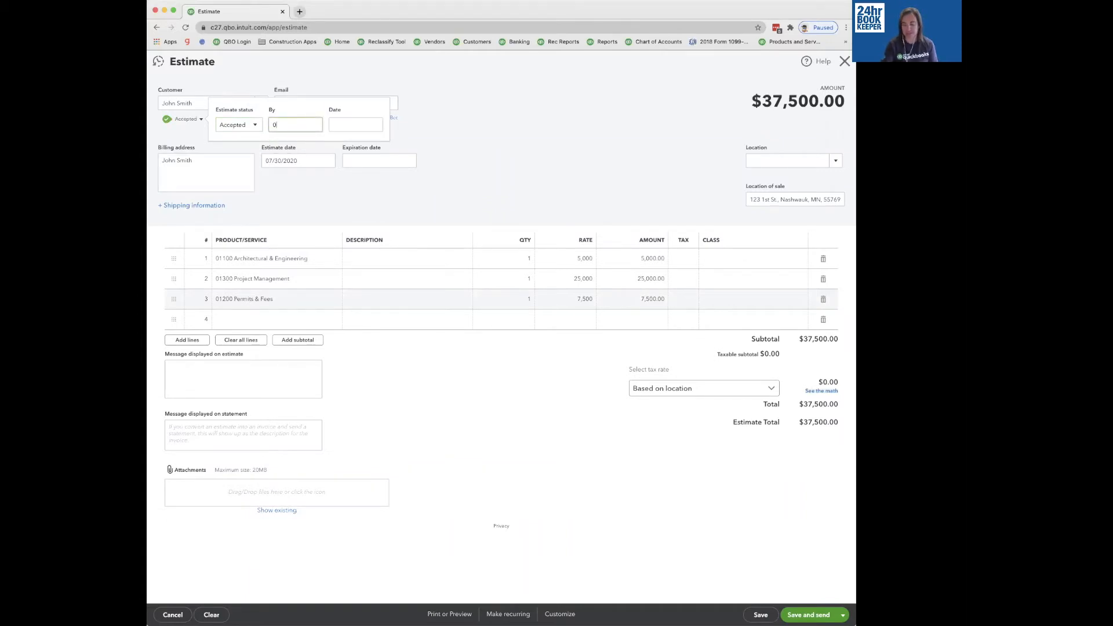
pyautogui.write('7/30/2020')
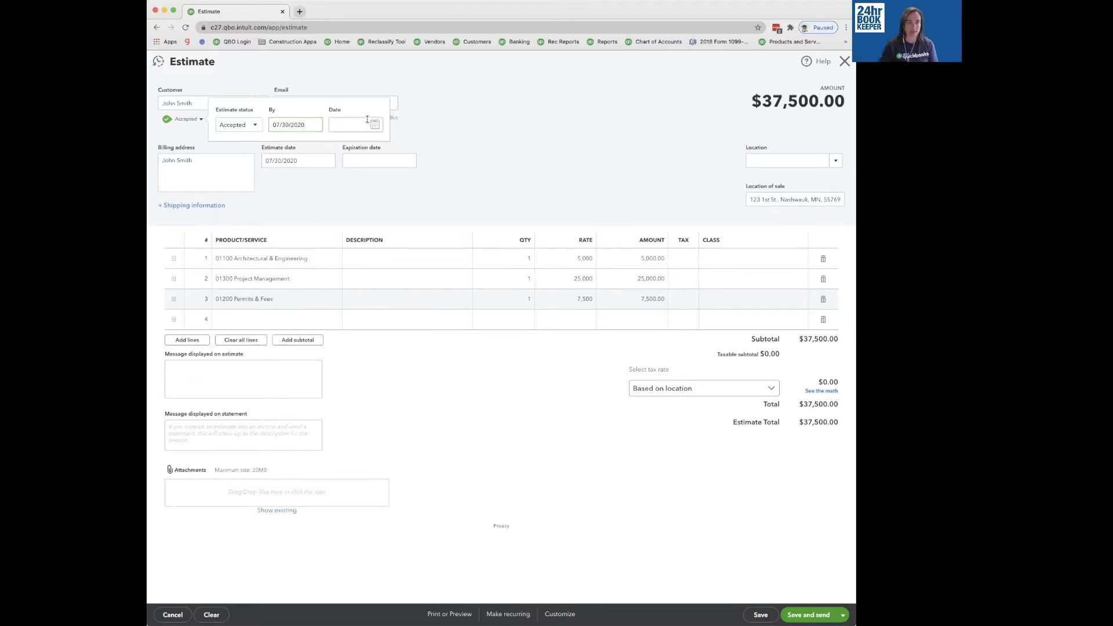
pyautogui.tripleClick(315, 125)
pyautogui.write('Kariene')
pyautogui.press('Tab')
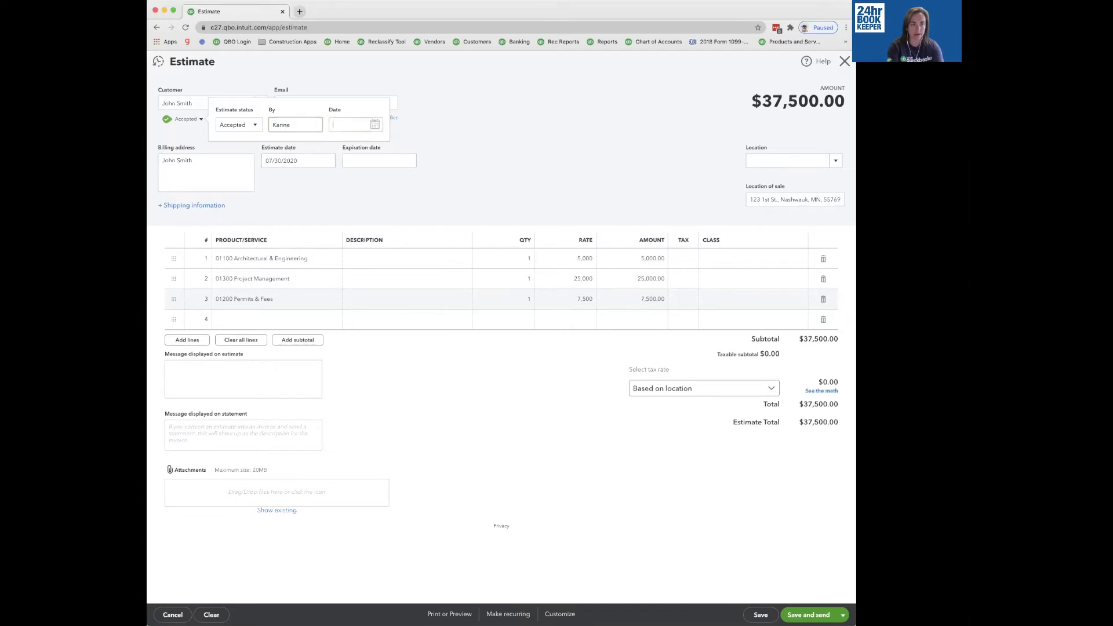
pyautogui.write('07')
pyautogui.hotkey('shift', 'Tab')
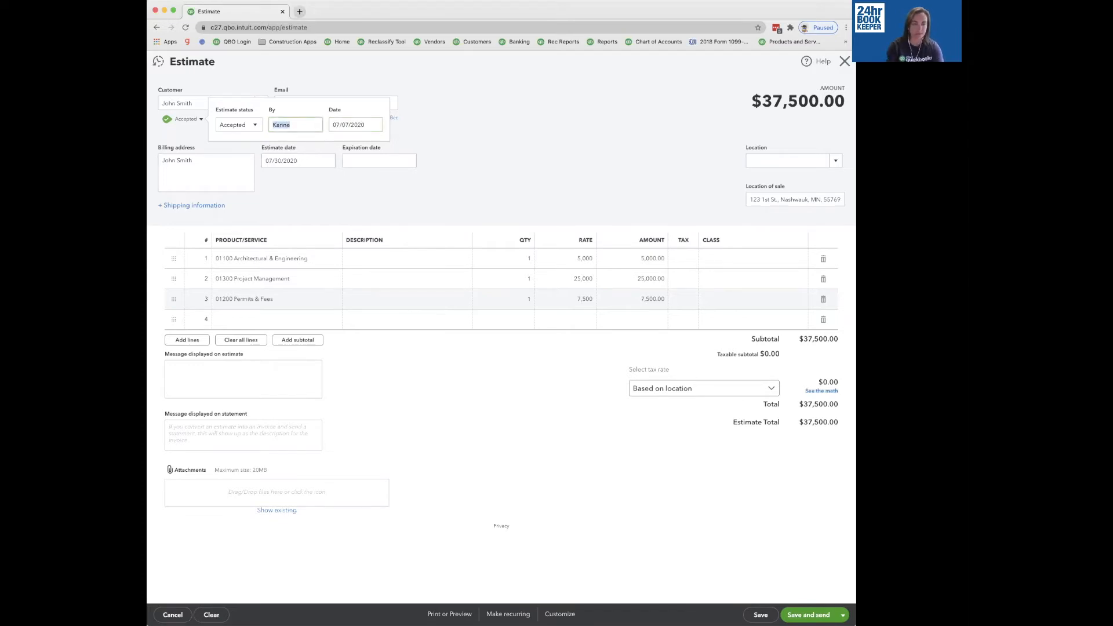
# Record the customer's full name as the accepting person and 07/30/2020 as the acceptance date
pyautogui.write('John Smith')
pyautogui.press('Tab')
pyautogui.write('07/30/2020')
pyautogui.press('Tab')
pyautogui.click(468, 118)
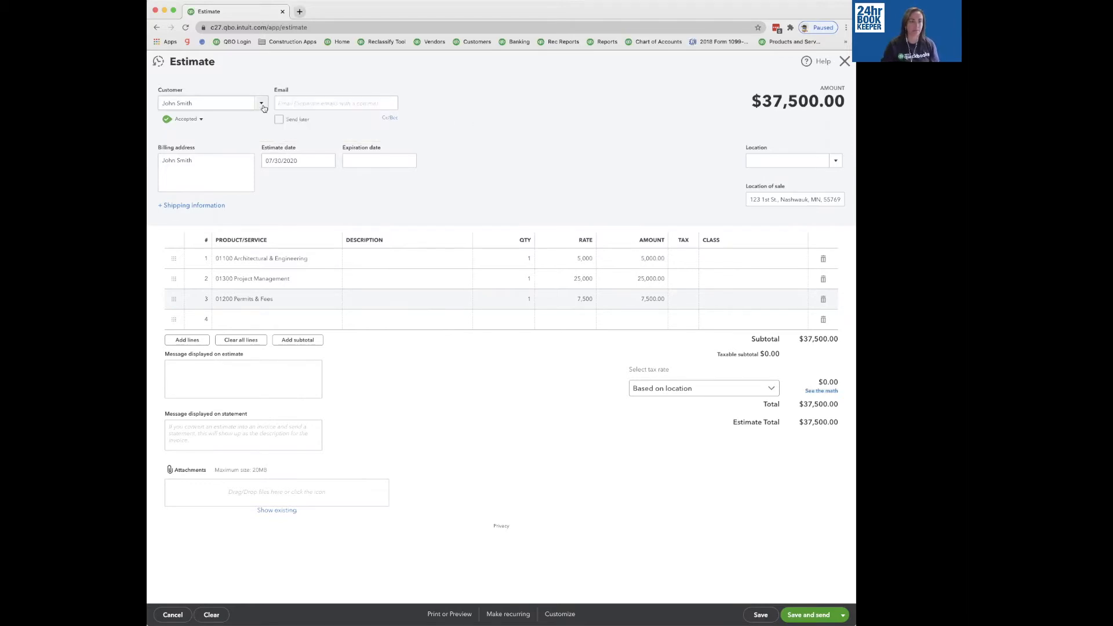
pyautogui.click(325, 103)
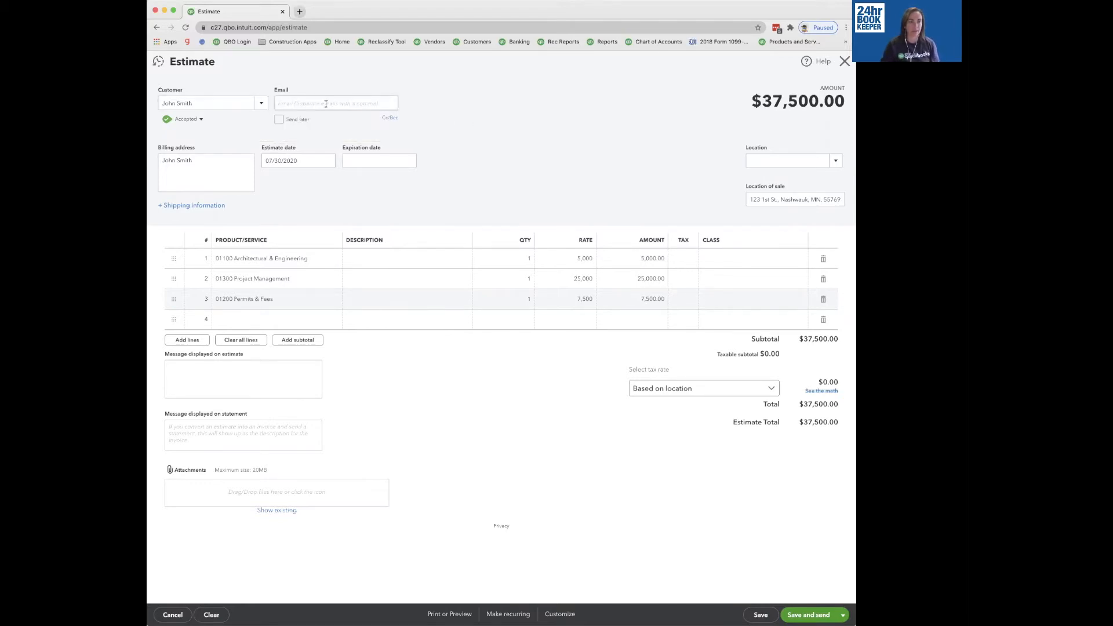
pyautogui.click(510, 126)
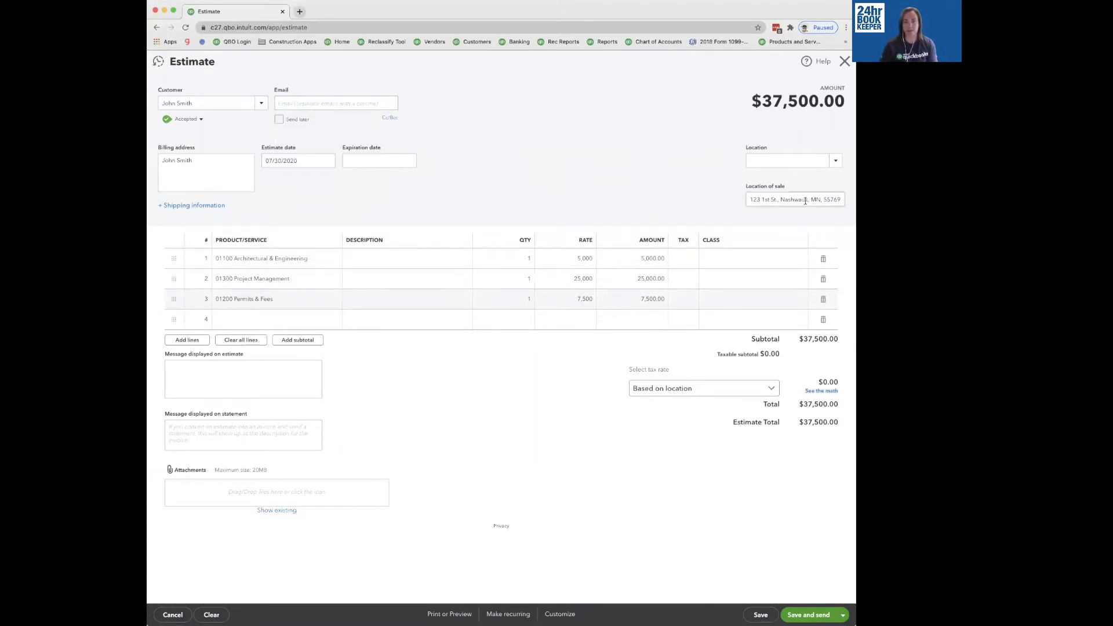
# Set the estimate date to 06/01/2020 and save the estimate without sending it
pyautogui.click(325, 164)
pyautogui.click(271, 184)
pyautogui.click(282, 211)
pyautogui.click(487, 194)
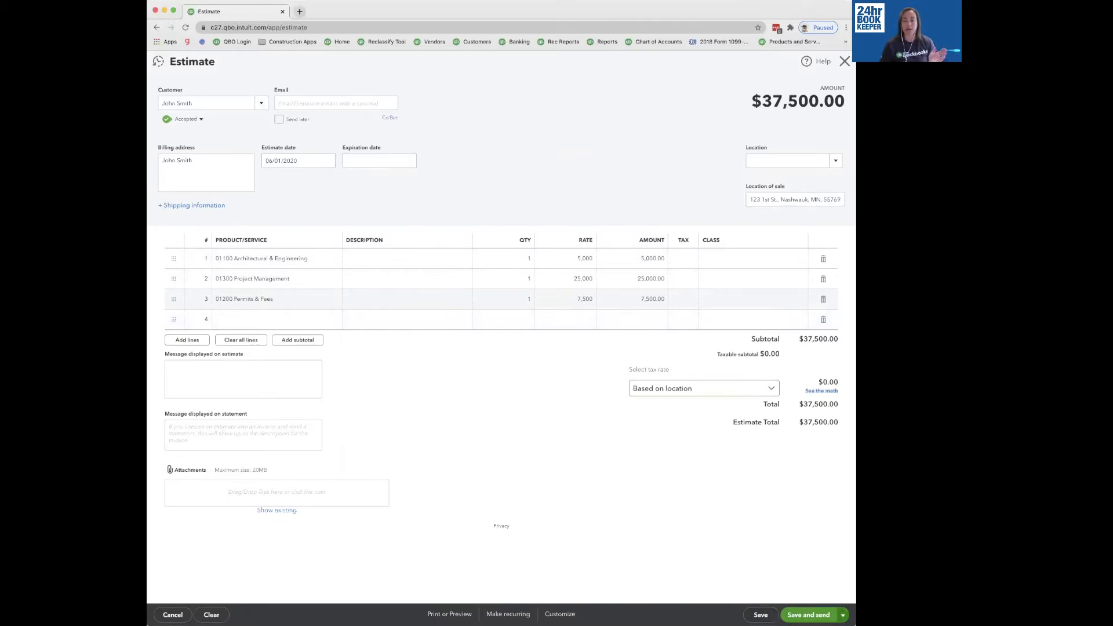
pyautogui.click(843, 615)
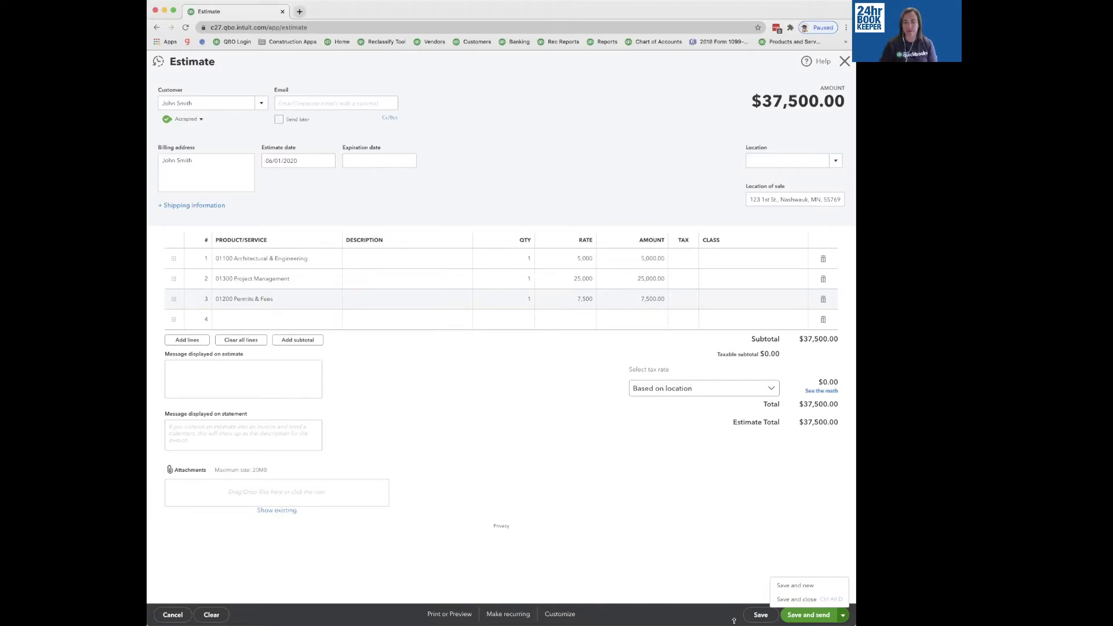
pyautogui.click(759, 615)
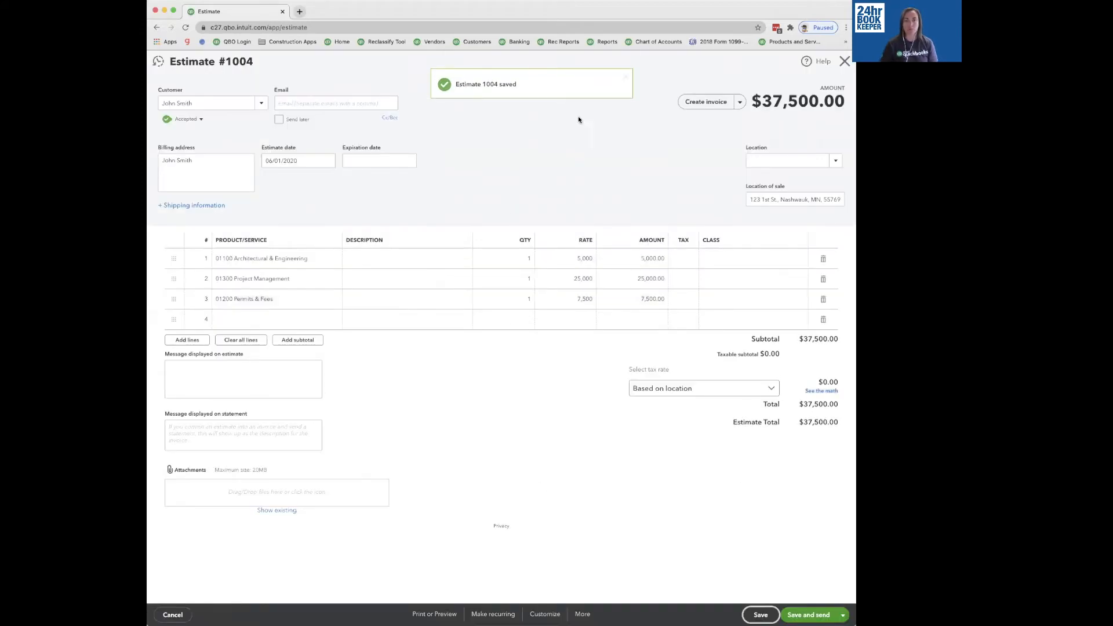
# Dismiss the save notification and start creating an invoice from the accepted estimate
pyautogui.click(625, 76)
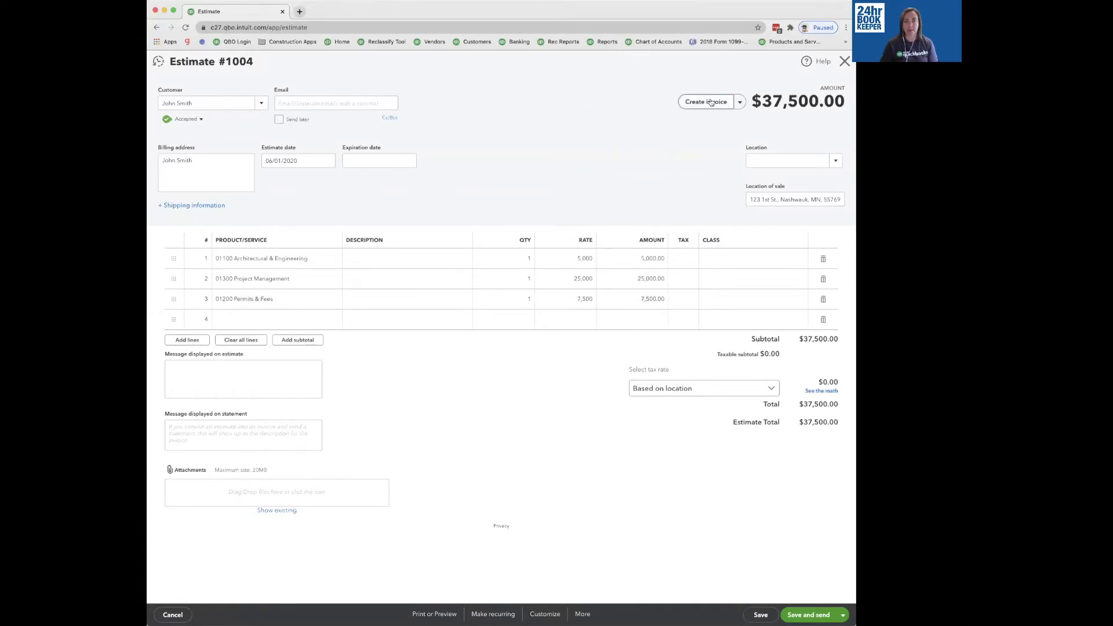
pyautogui.click(740, 103)
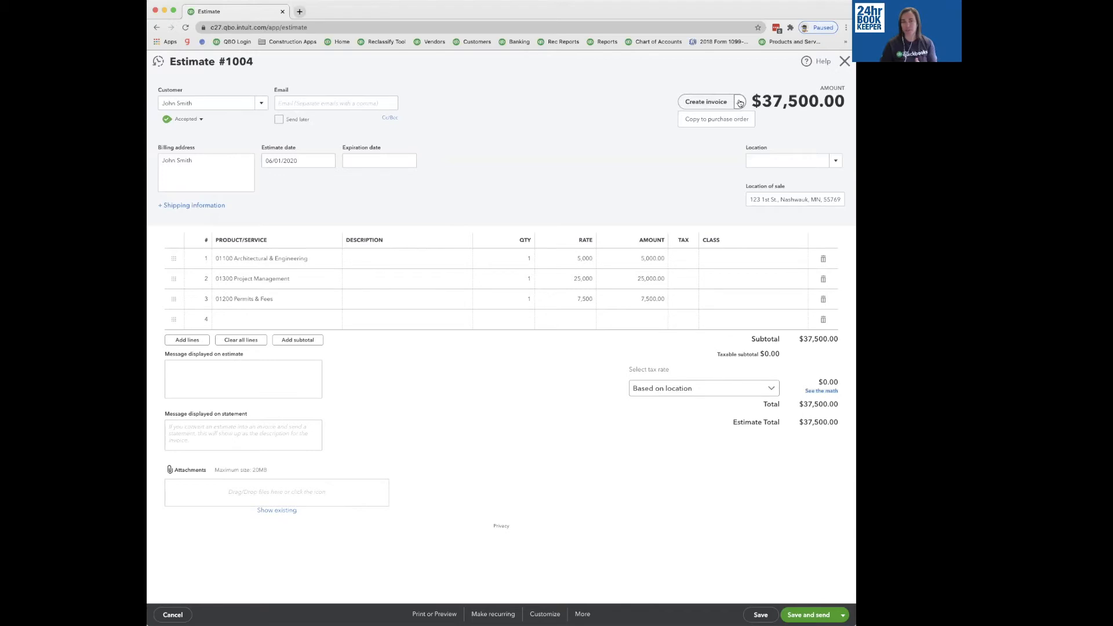
pyautogui.click(715, 102)
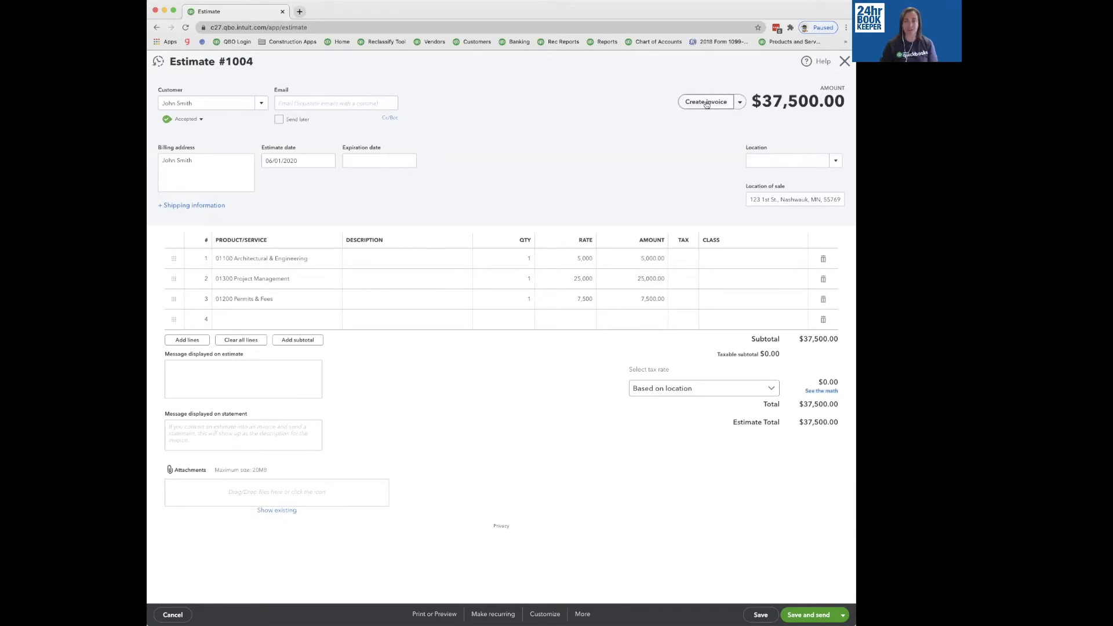
pyautogui.click(706, 103)
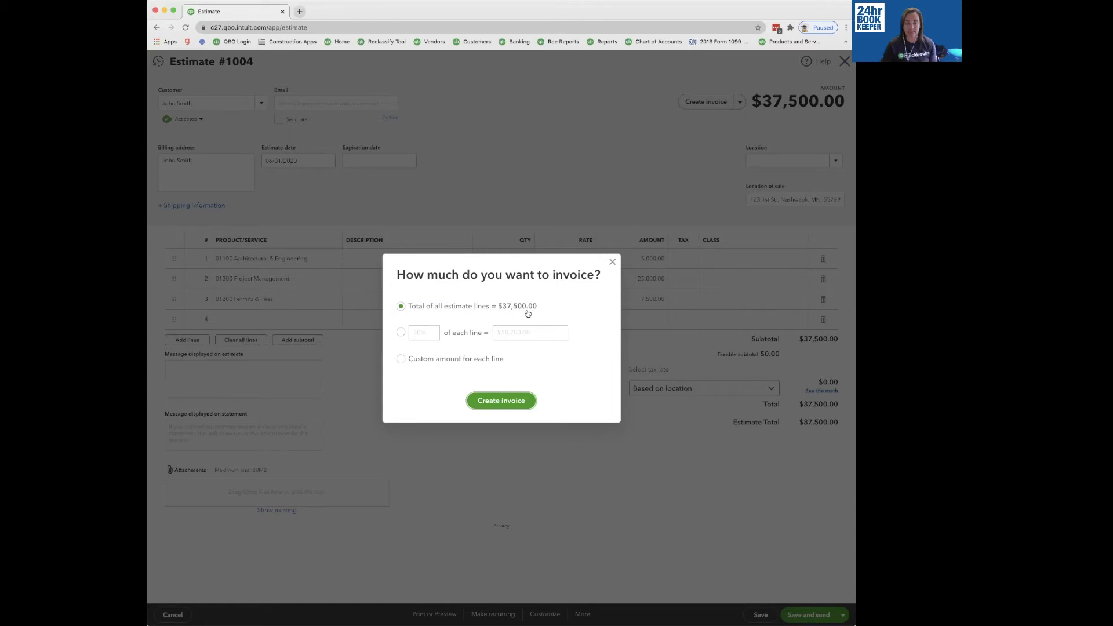
# Choose to invoice a custom amount for each estimate line and create the invoice
pyautogui.click(402, 334)
pyautogui.click(530, 333)
pyautogui.click(436, 329)
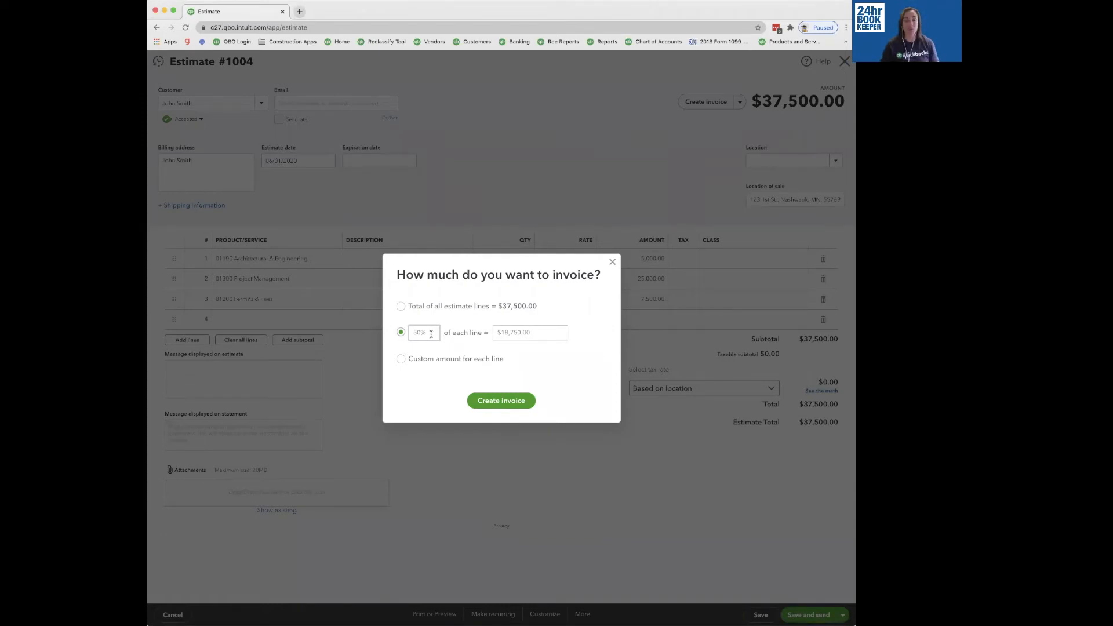
pyautogui.click(400, 359)
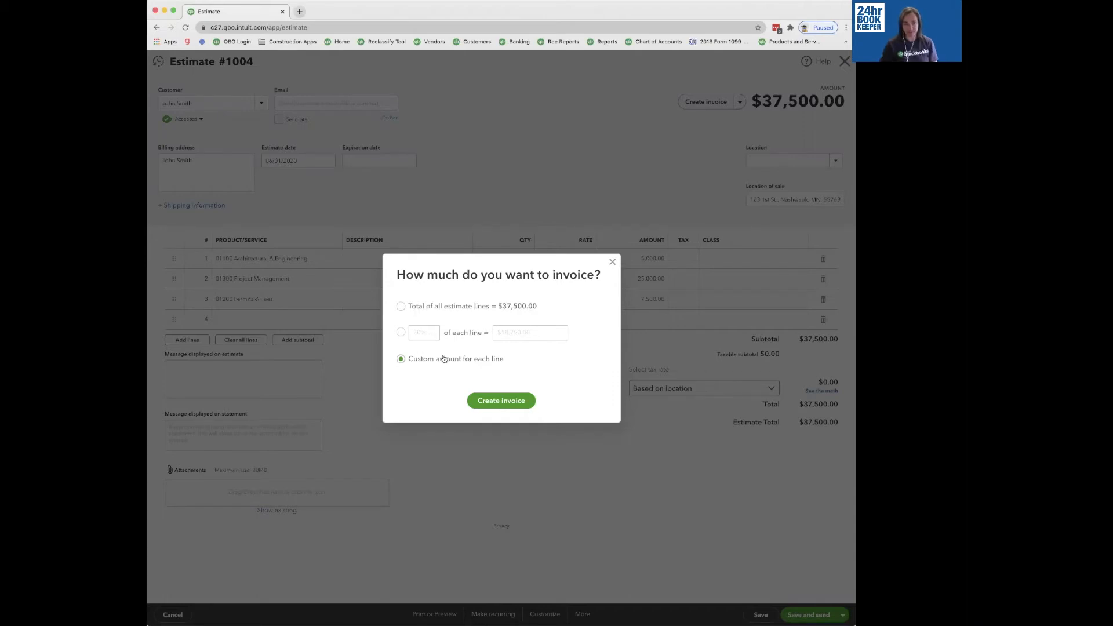
pyautogui.click(510, 400)
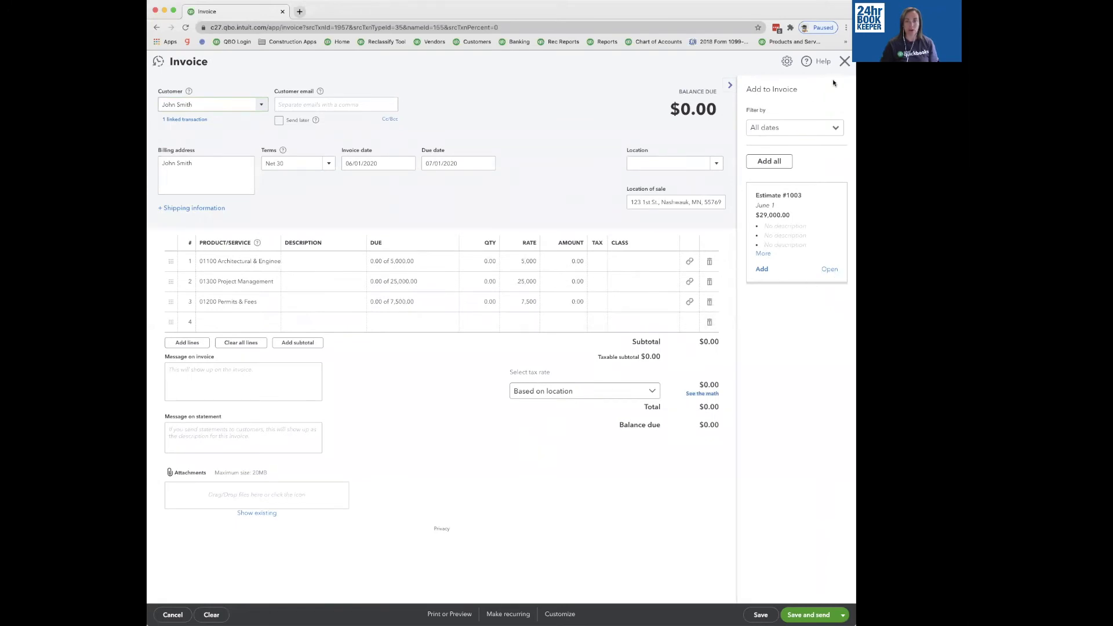
# Hide the list of other estimates that can be added and inspect the transaction linked to the invoice
pyautogui.click(730, 85)
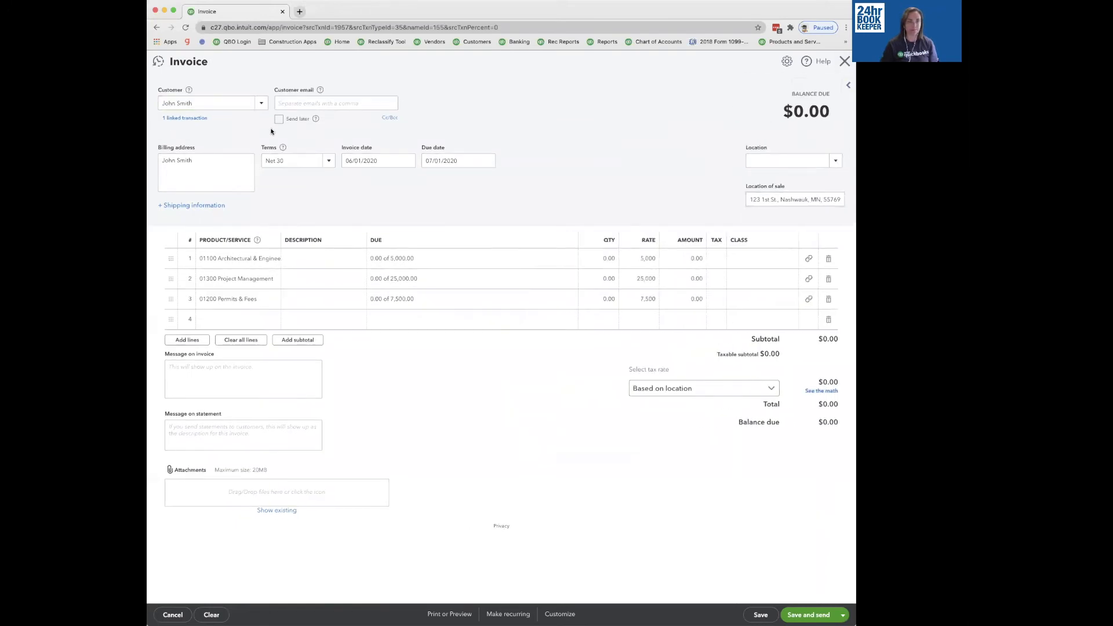
pyautogui.click(182, 120)
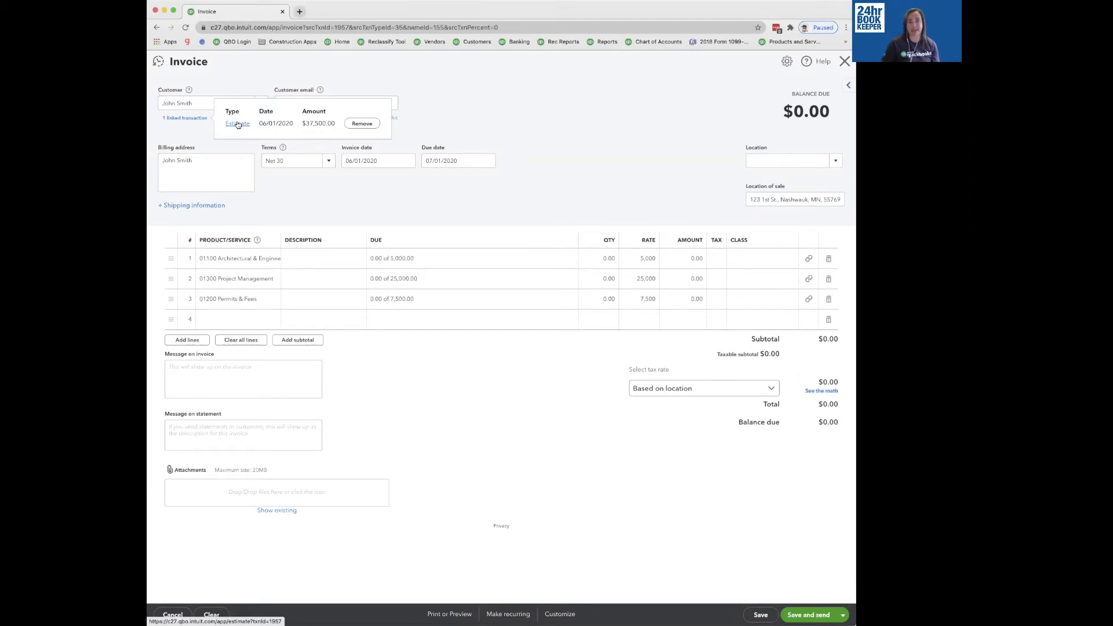
pyautogui.click(441, 116)
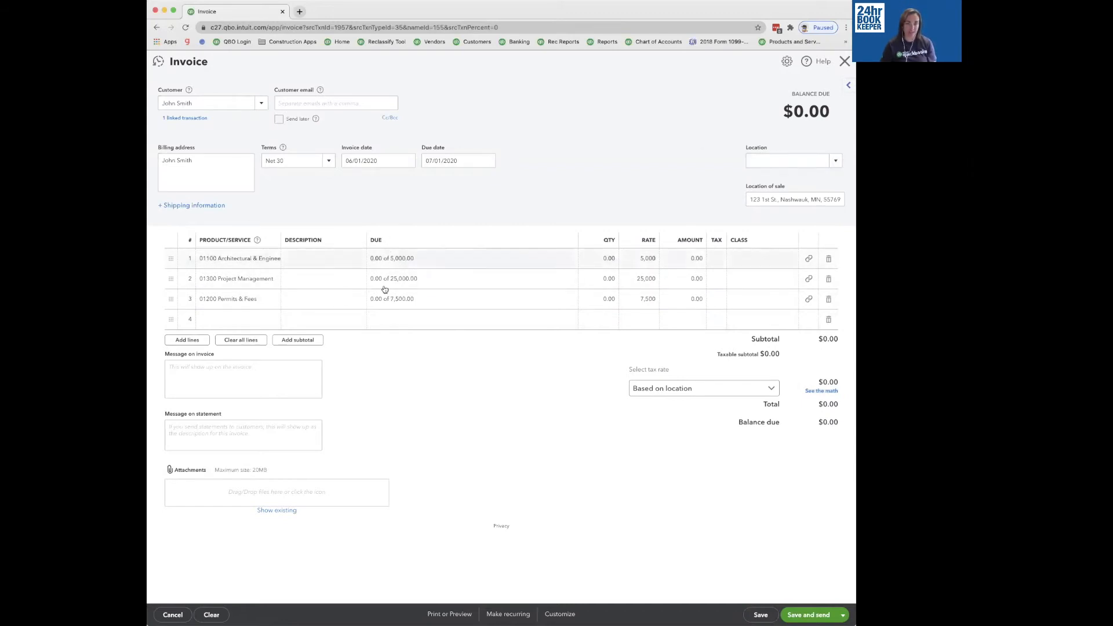
# Set the amount due on the 01100 Architectural & Engineering line to 3000
pyautogui.click(405, 260)
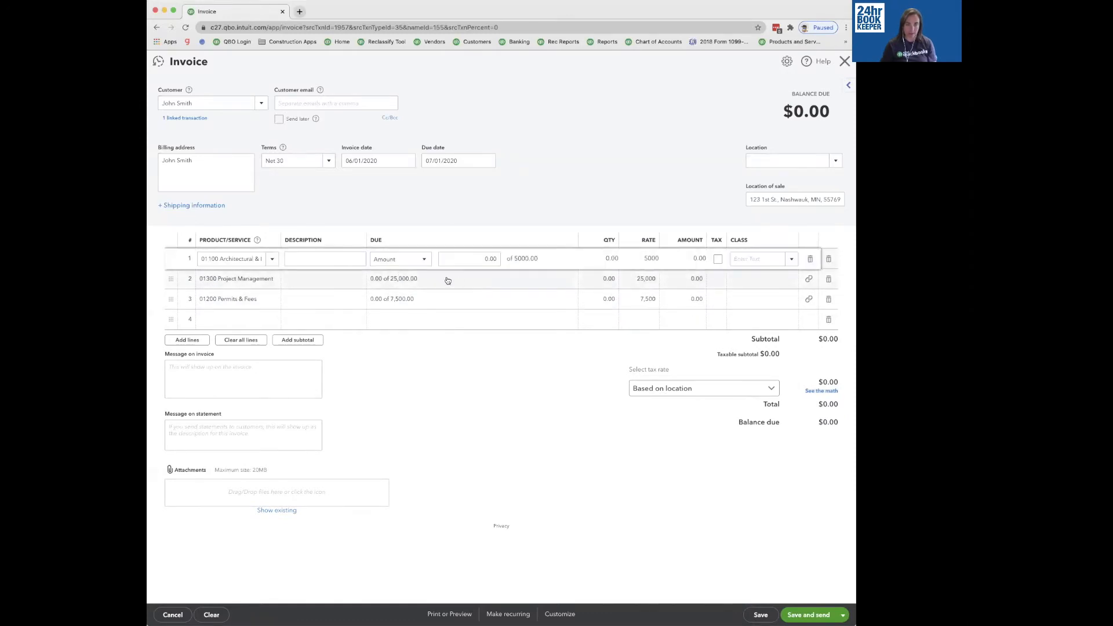
pyautogui.click(479, 258)
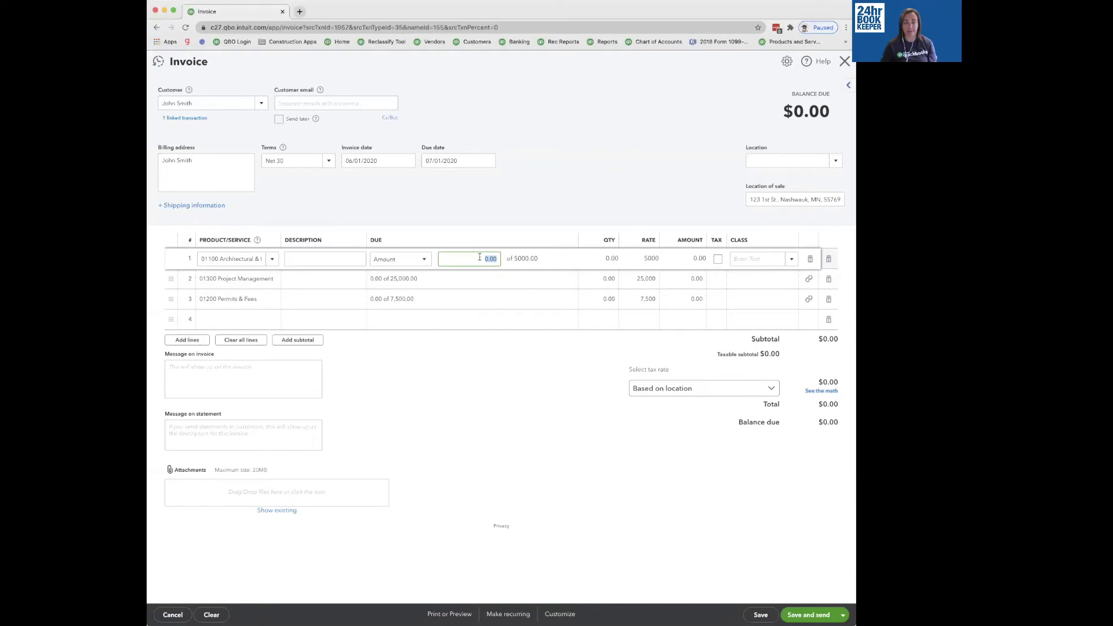
pyautogui.write('1')
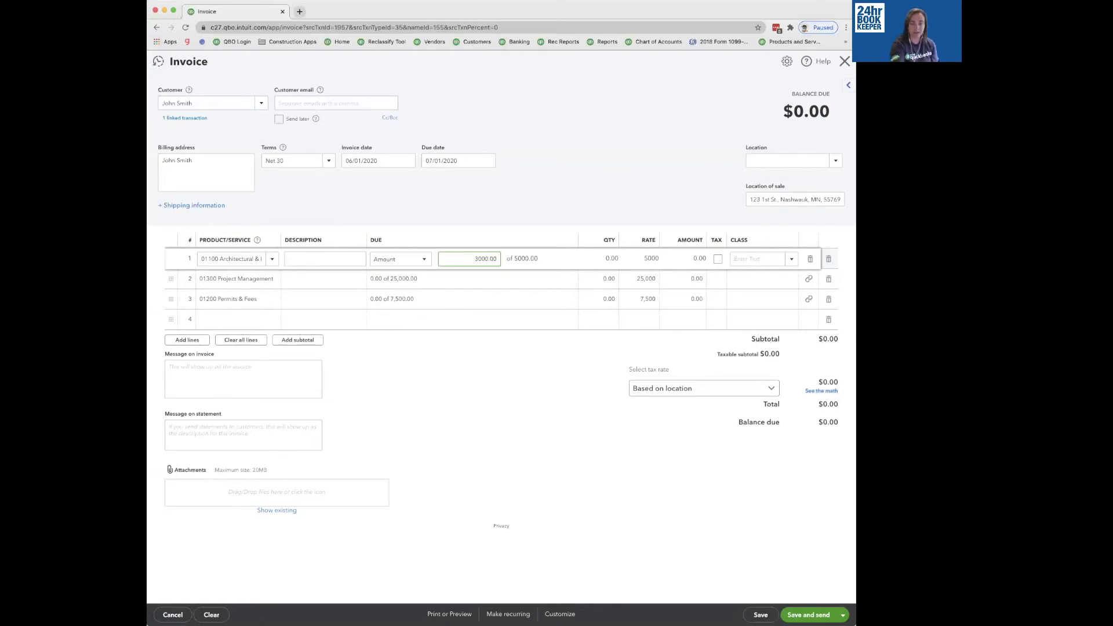
pyautogui.press('Tab')
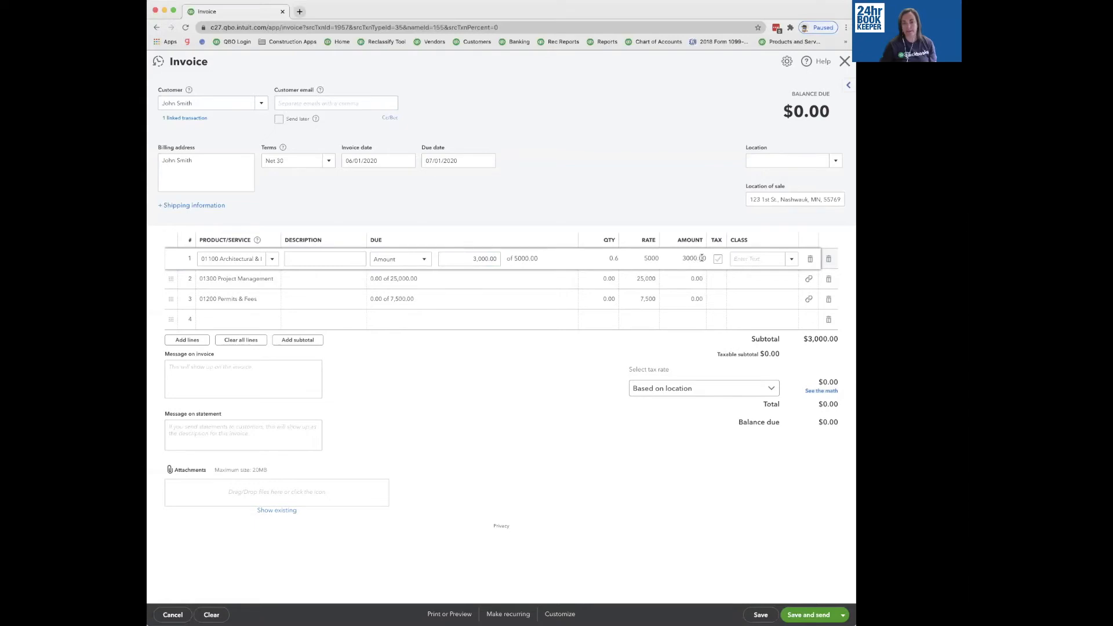
# Bill the 01100 Architectural & Engineering line by percent and set it to 25%
pyautogui.click(420, 260)
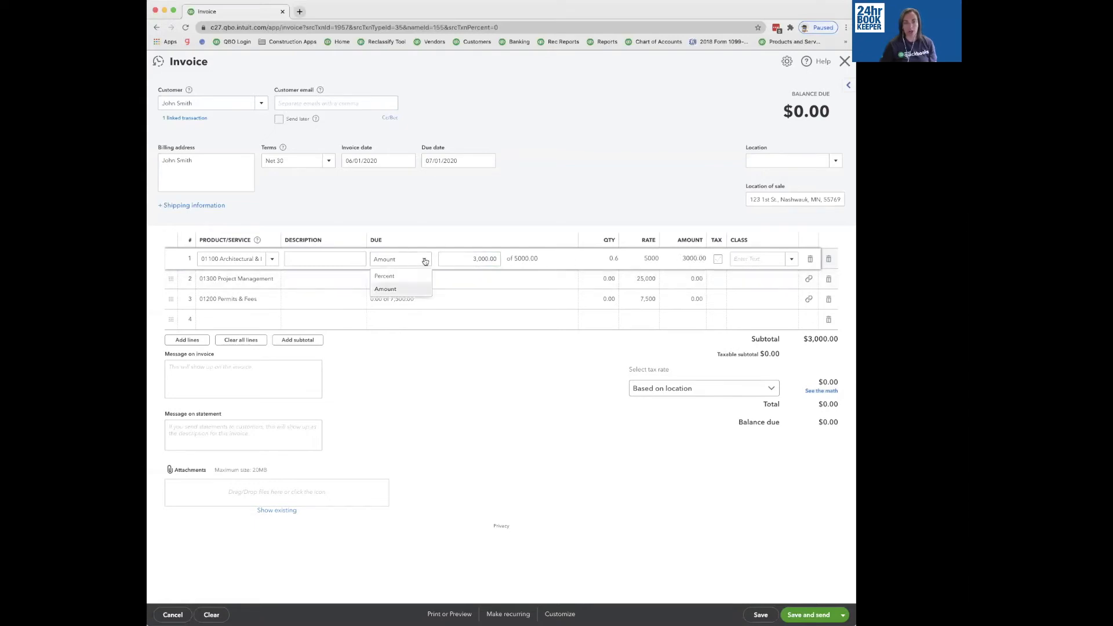
pyautogui.click(385, 278)
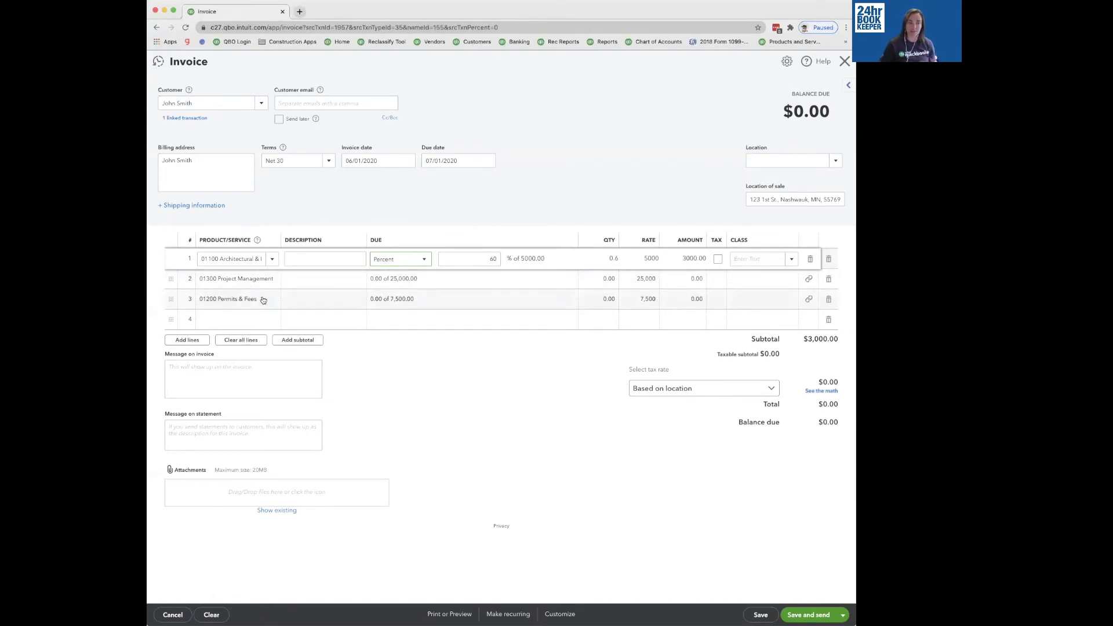
pyautogui.click(405, 260)
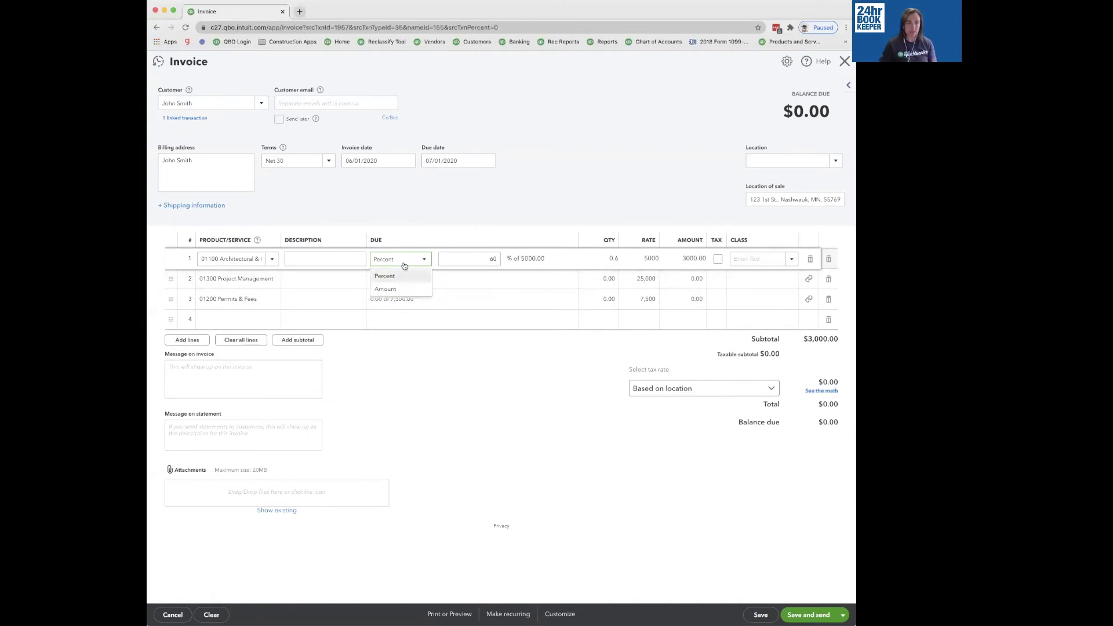
pyautogui.click(477, 254)
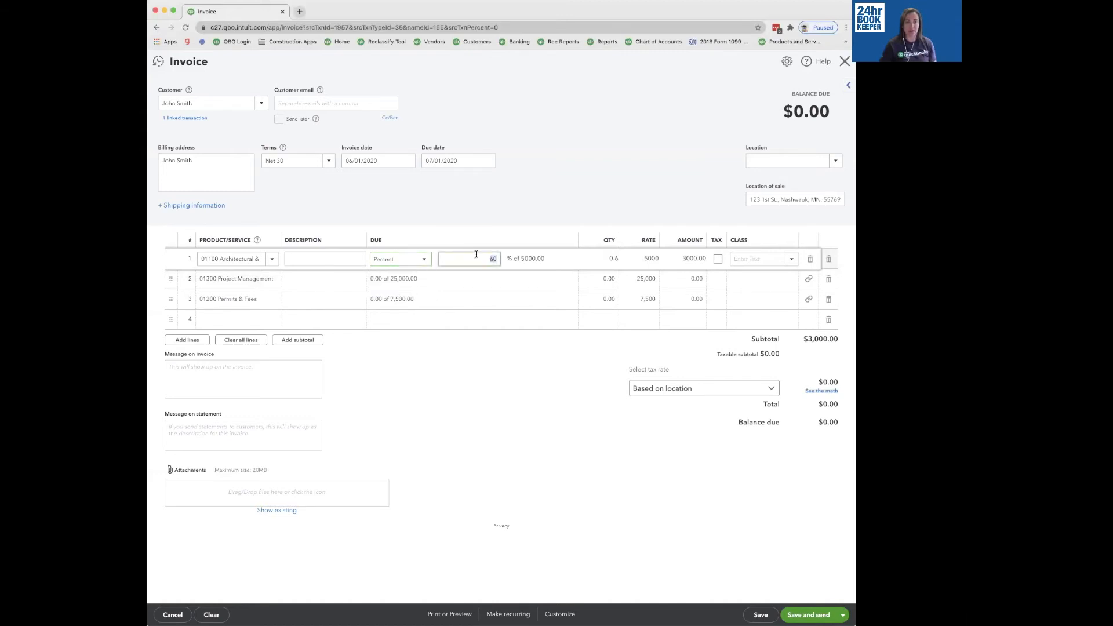
pyautogui.write('25')
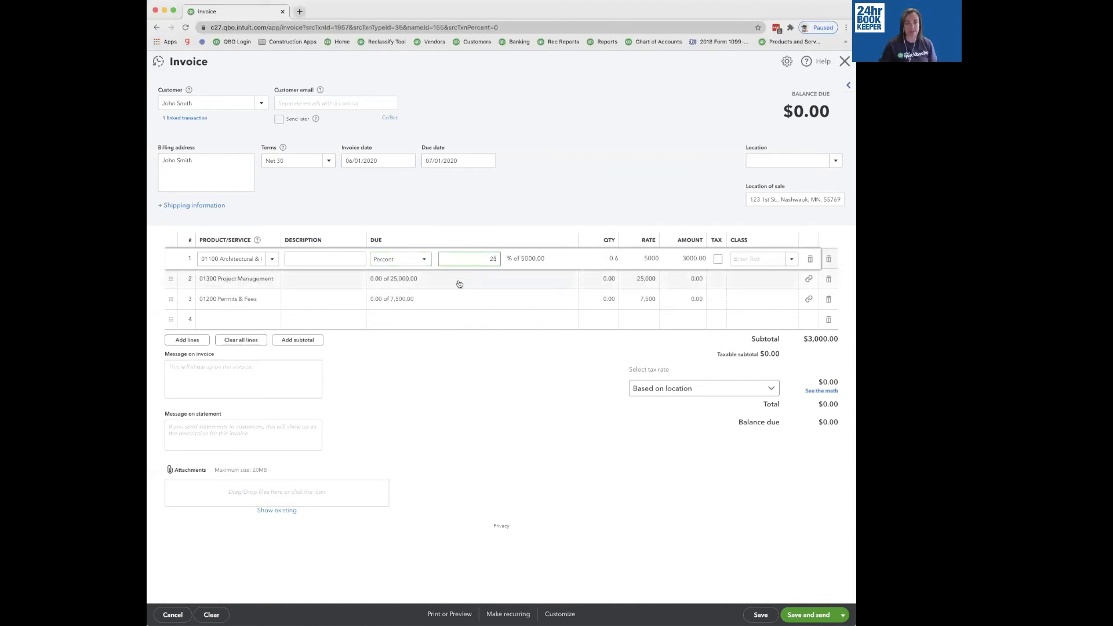
# Bill the 01300 Project Management line by percent and set it to 25%
pyautogui.click(431, 290)
pyautogui.click(408, 288)
pyautogui.click(385, 299)
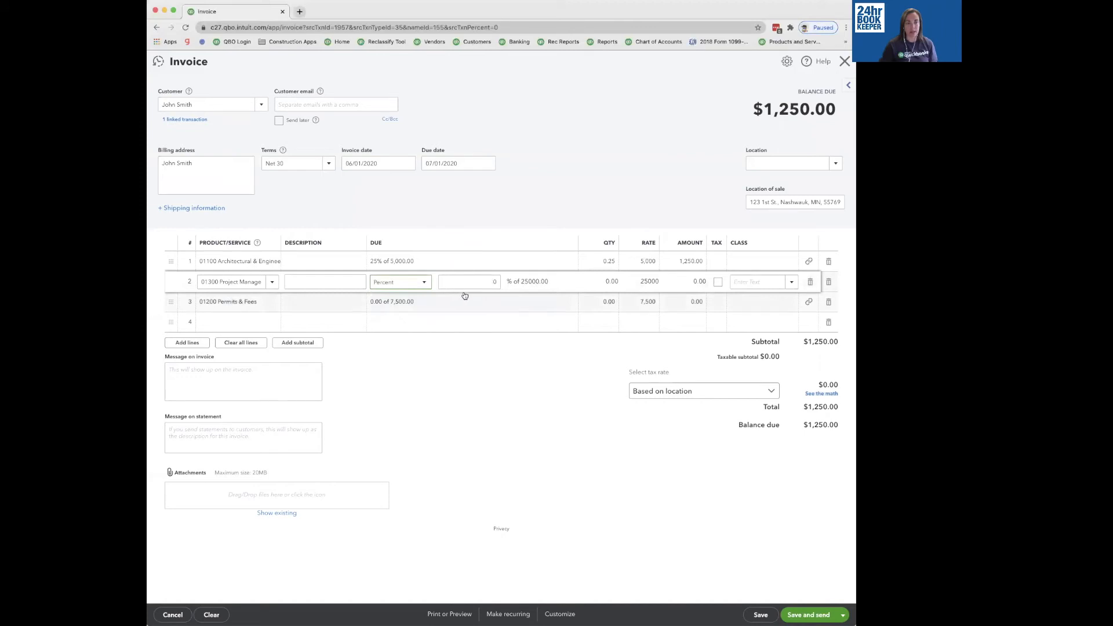
pyautogui.click(470, 285)
pyautogui.write('25')
# Bill the 01200 Permits & Fees line by amount at 1000 and save the invoice
pyautogui.click(409, 302)
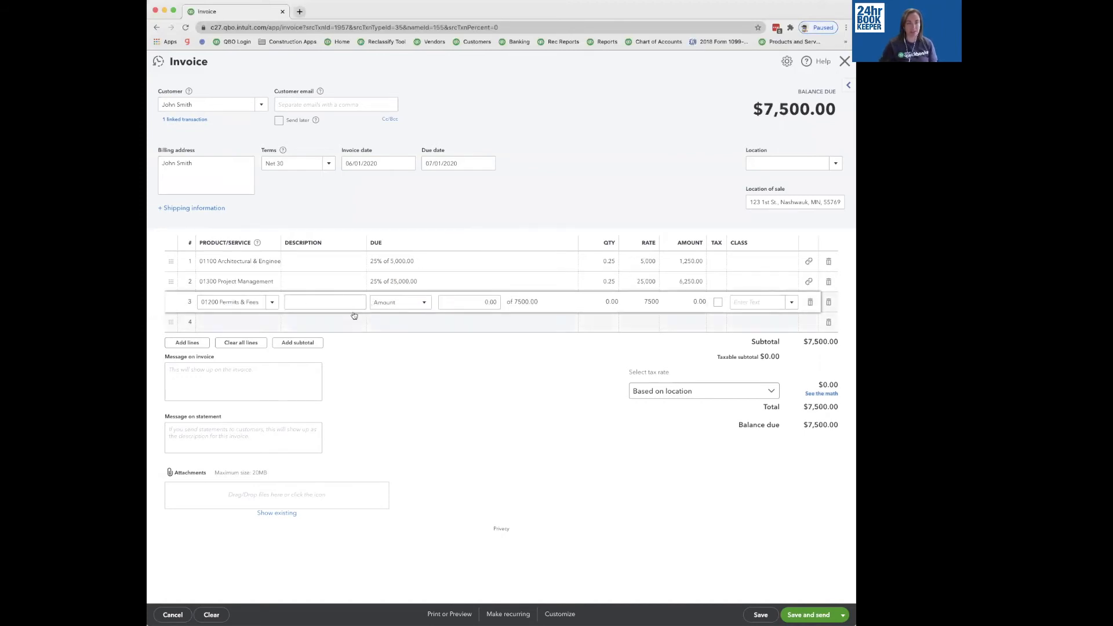
pyautogui.click(394, 303)
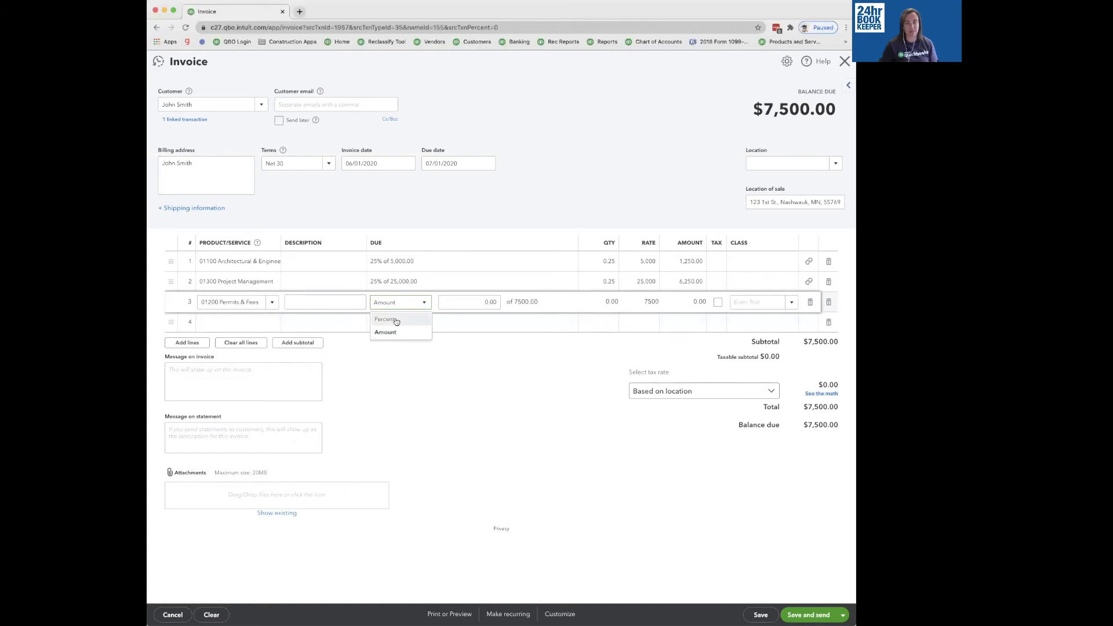
pyautogui.click(394, 332)
pyautogui.click(468, 304)
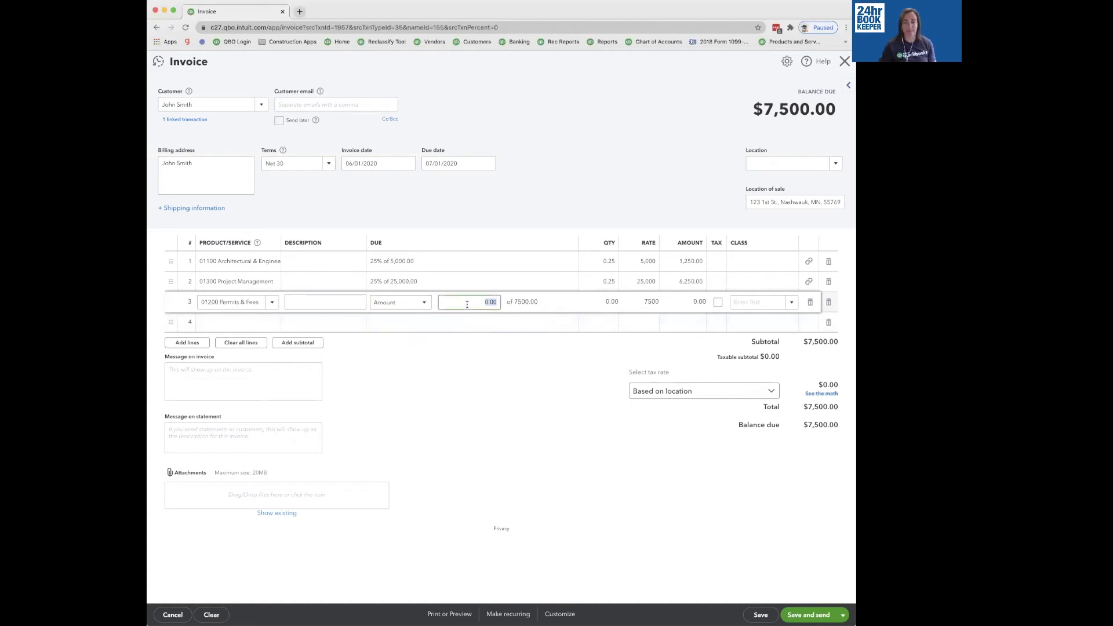
pyautogui.write('1000')
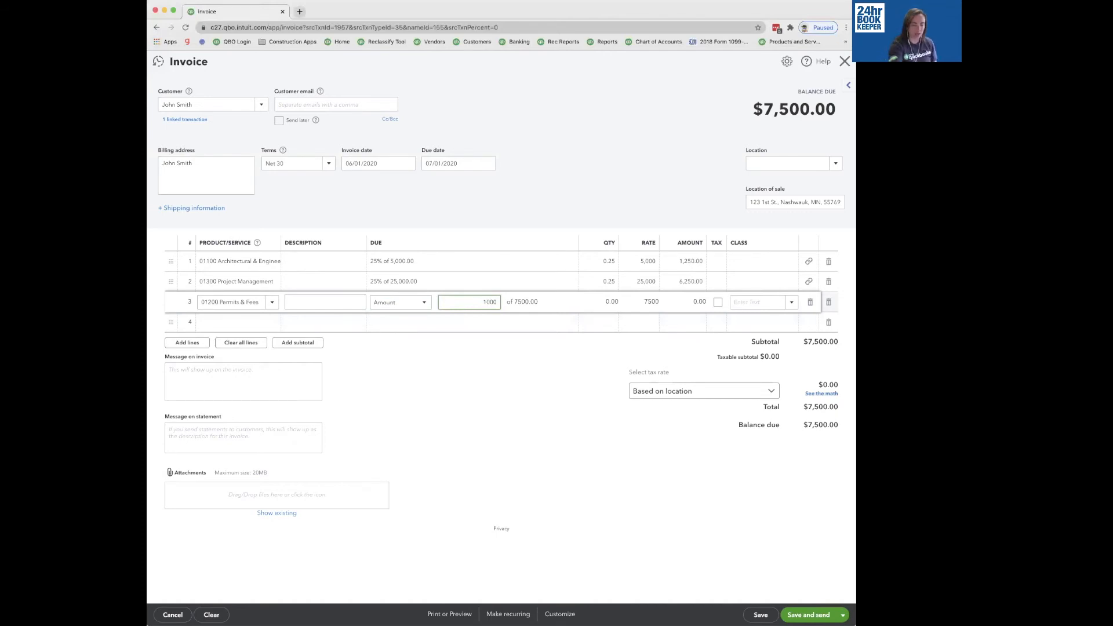
pyautogui.press('Tab')
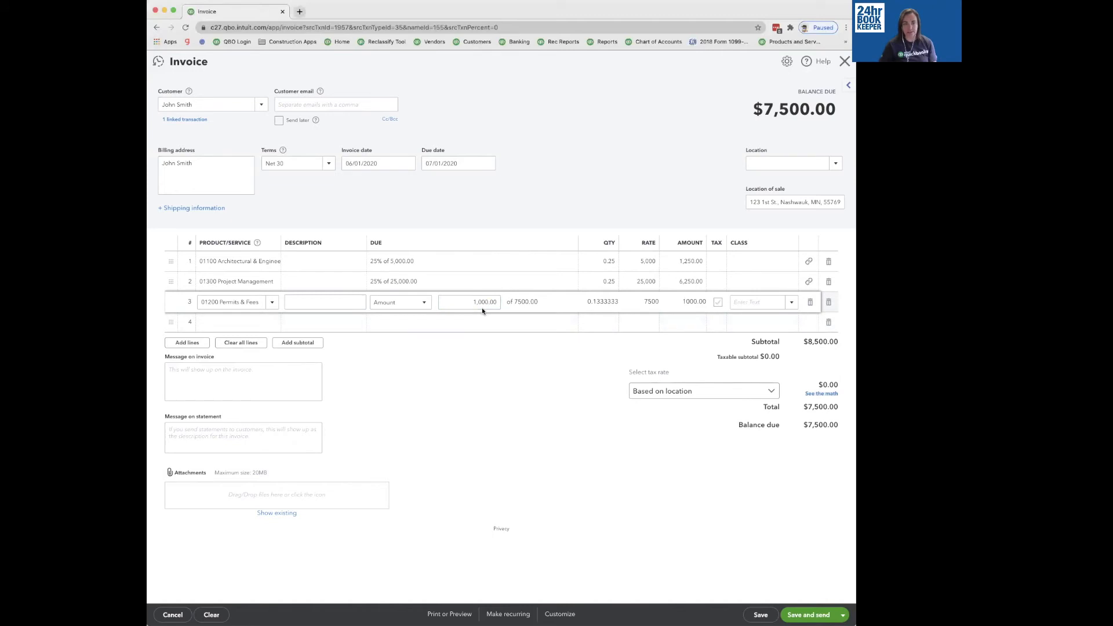
pyautogui.click(649, 450)
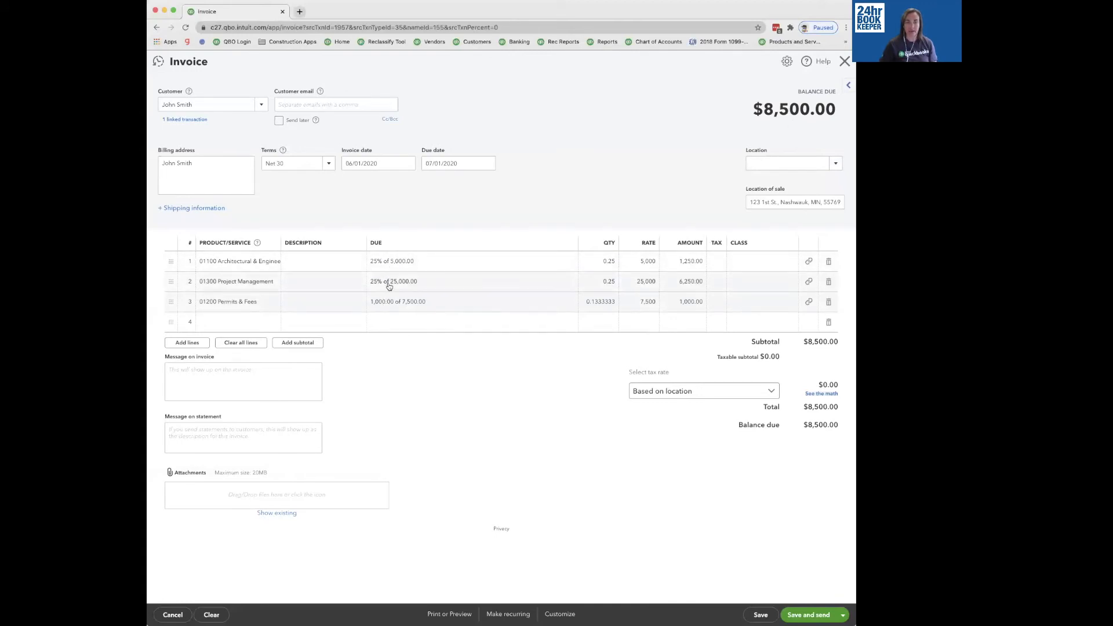
pyautogui.click(760, 615)
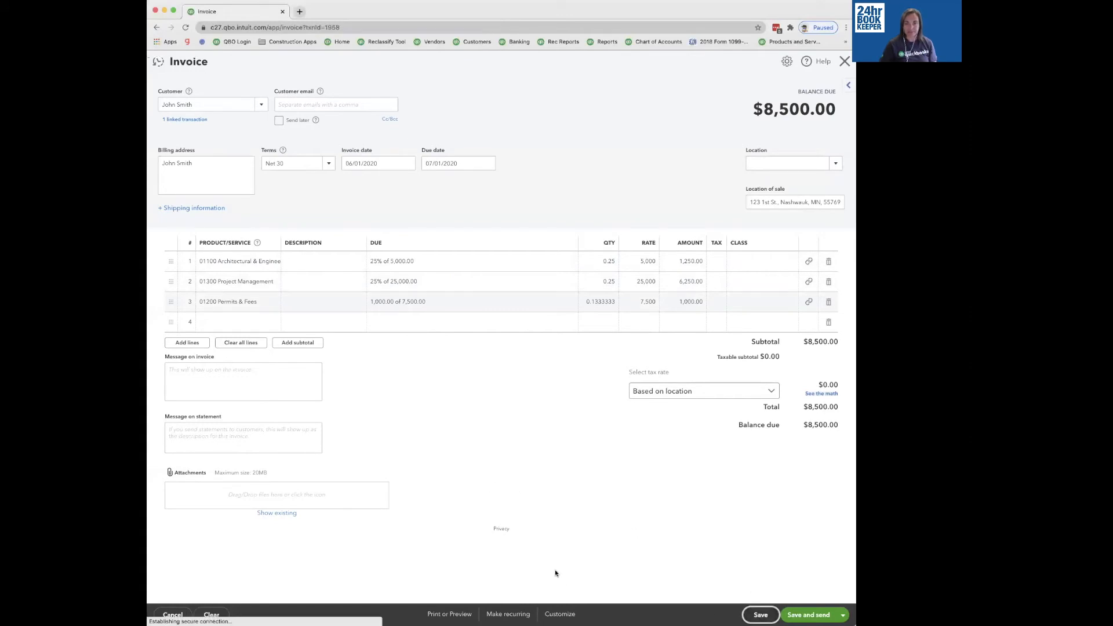
# Review the invoice's print preview, and save and close the invoice without sending it
pyautogui.click(434, 615)
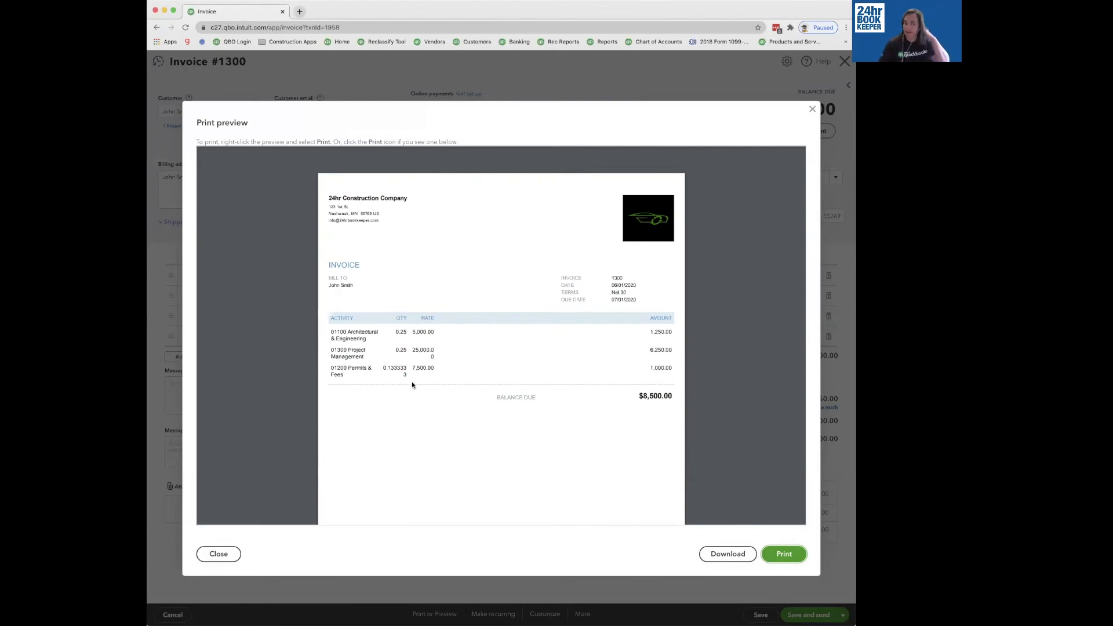
pyautogui.click(229, 555)
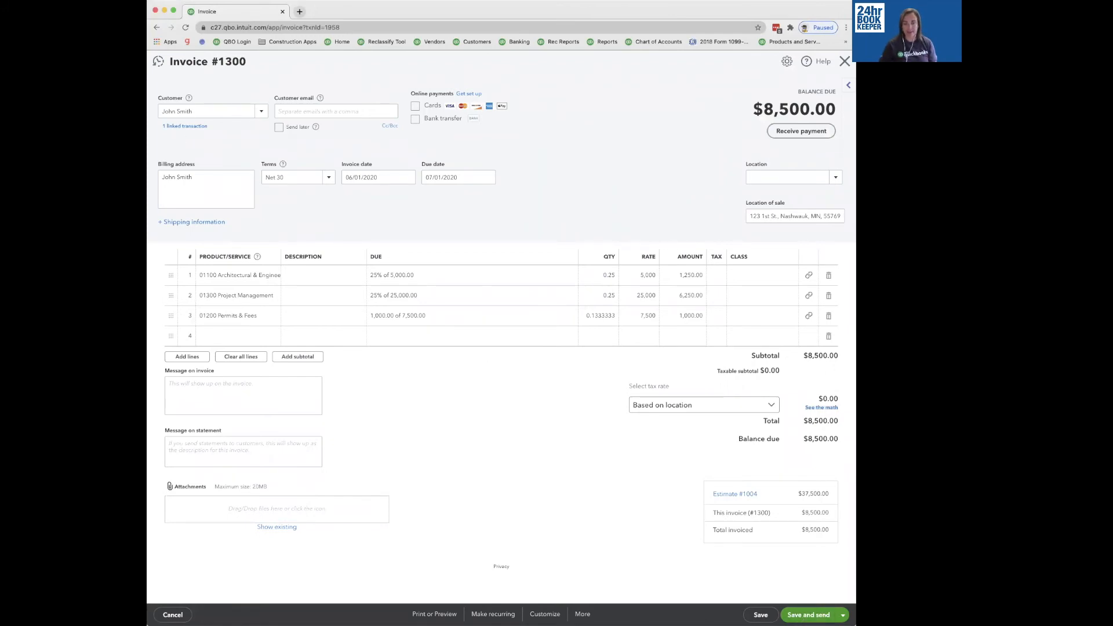
pyautogui.click(843, 615)
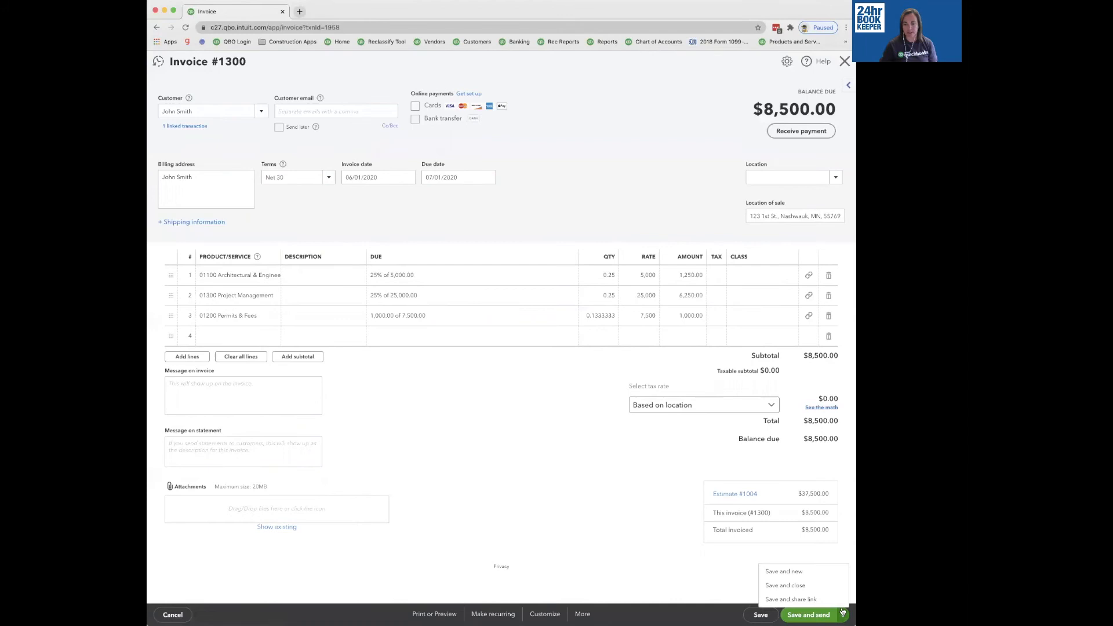
pyautogui.click(807, 584)
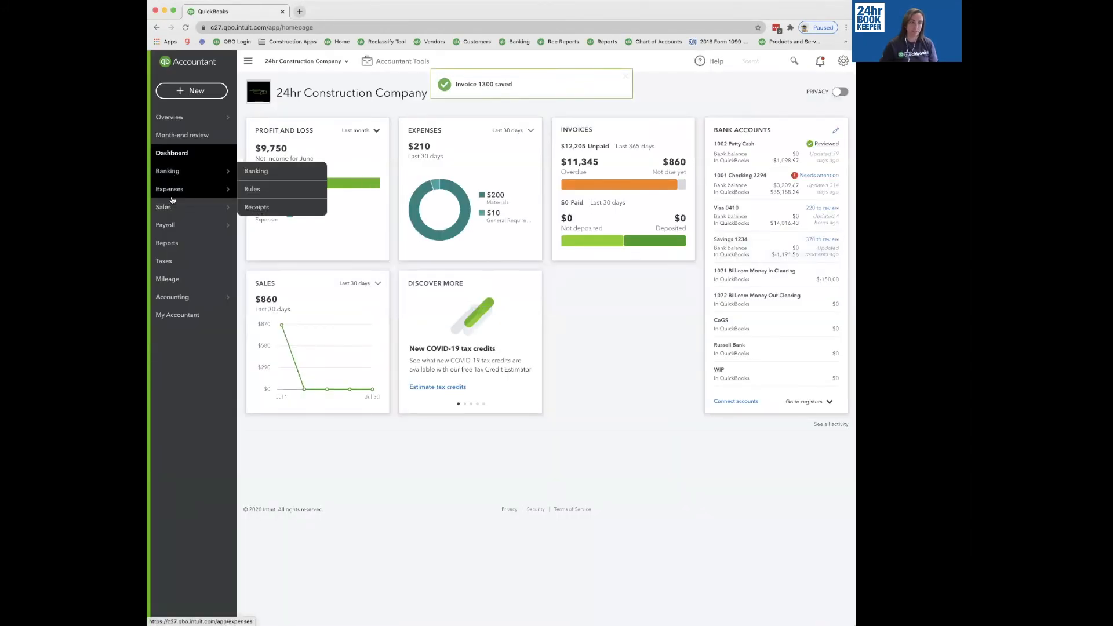
# Open the customer list, search for the invoiced customer by first name, and open the customer's record
pyautogui.moveTo(172, 206)
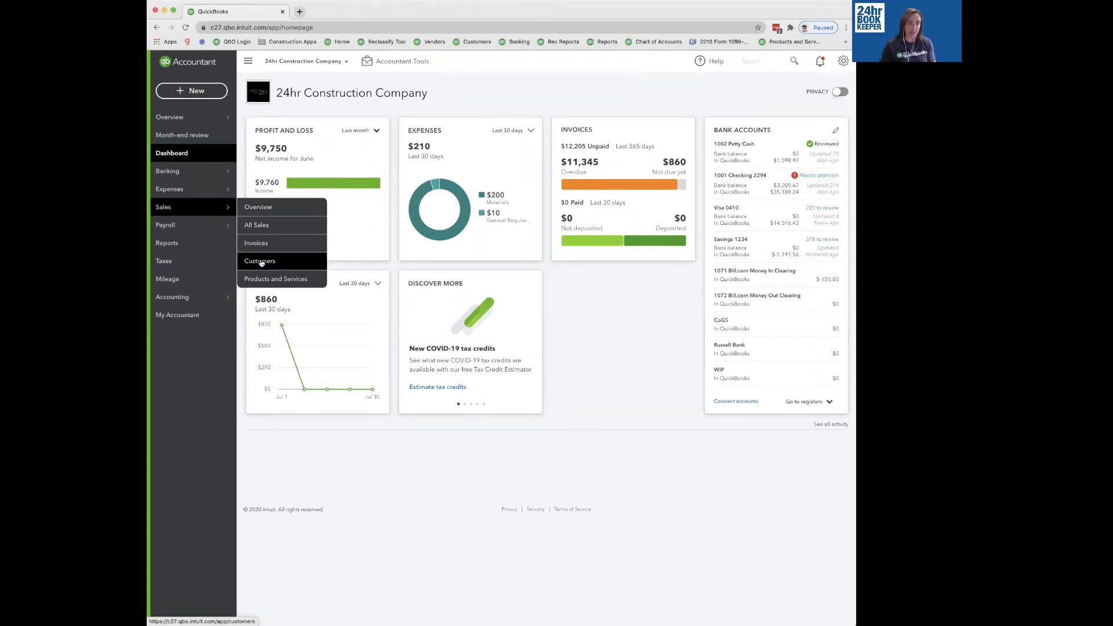
pyautogui.click(261, 262)
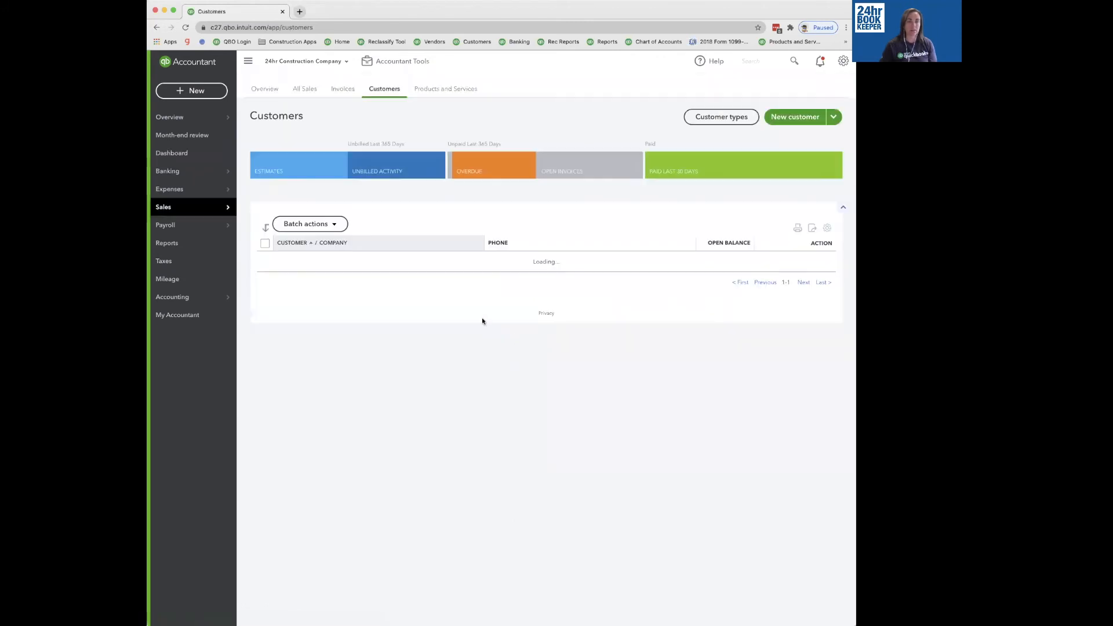
pyautogui.click(380, 217)
pyautogui.write('joh')
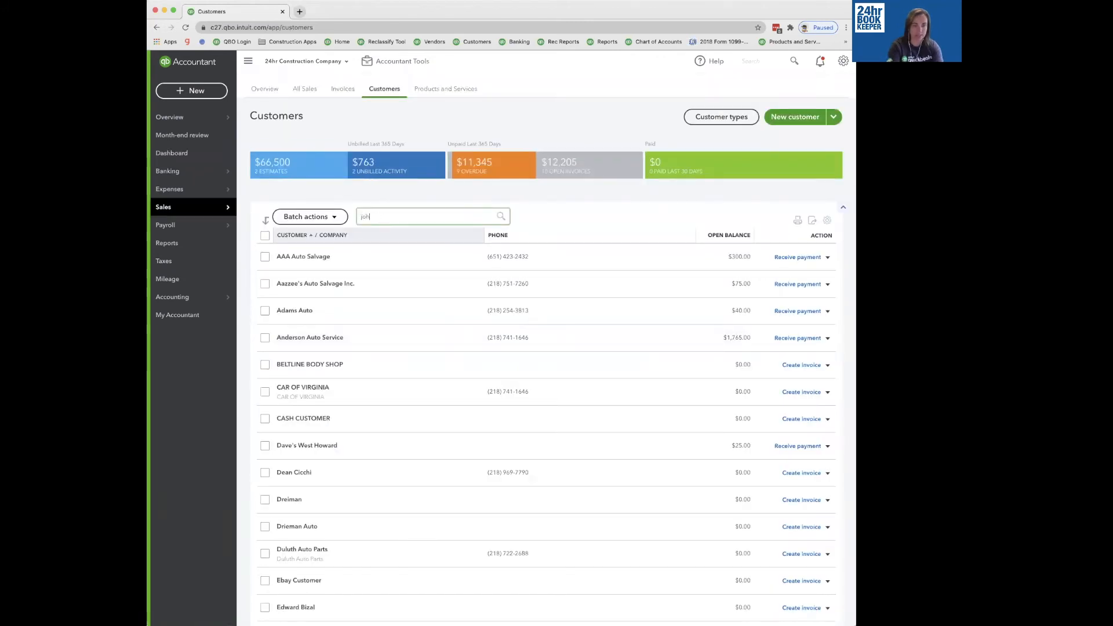
pyautogui.write('n')
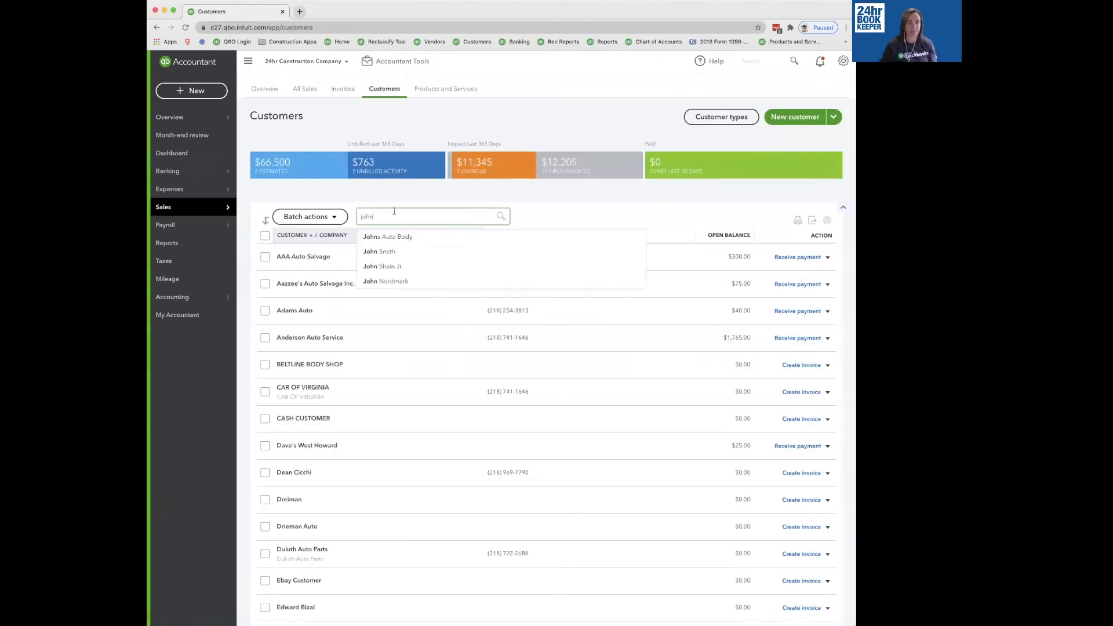
pyautogui.click(383, 251)
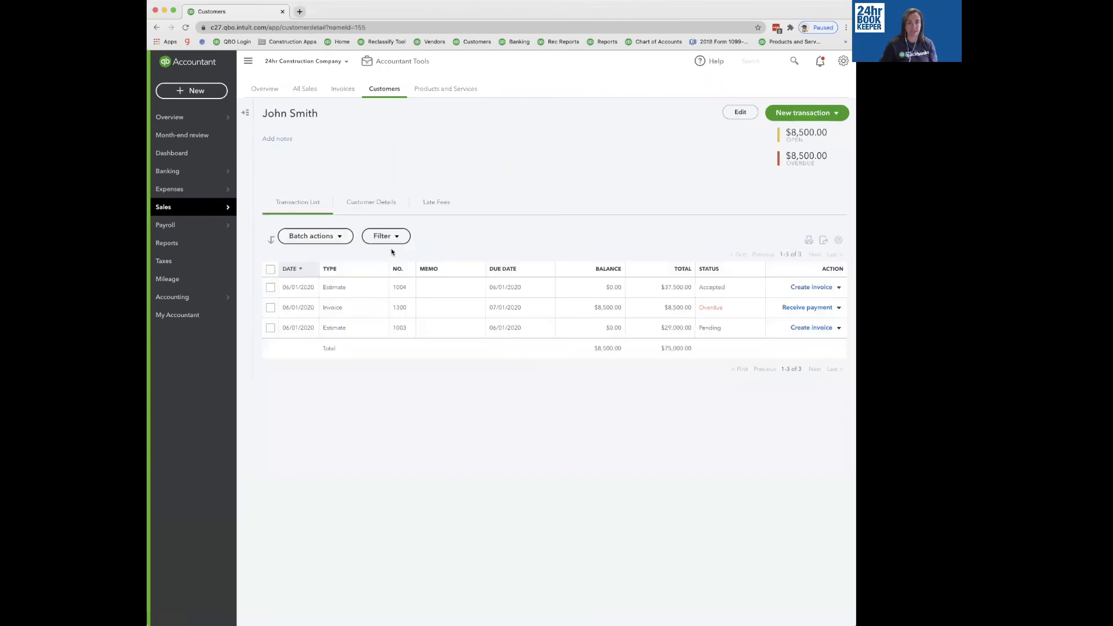
# Expand the customer list beside the record, look through it, and collapse it again
pyautogui.click(245, 113)
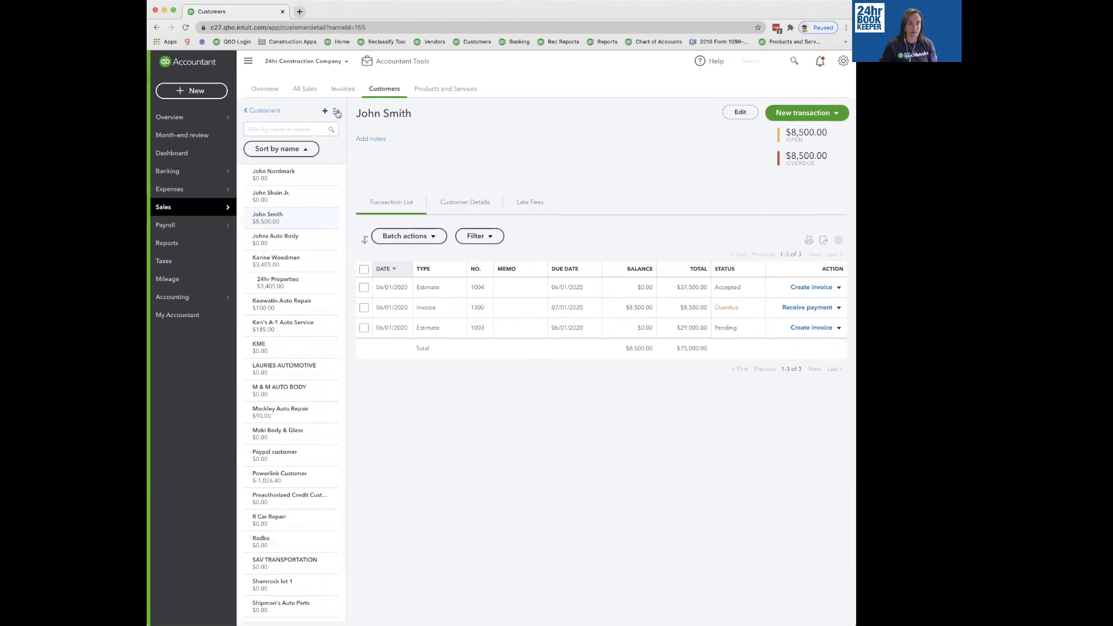
pyautogui.scroll(-1, 263, 351)
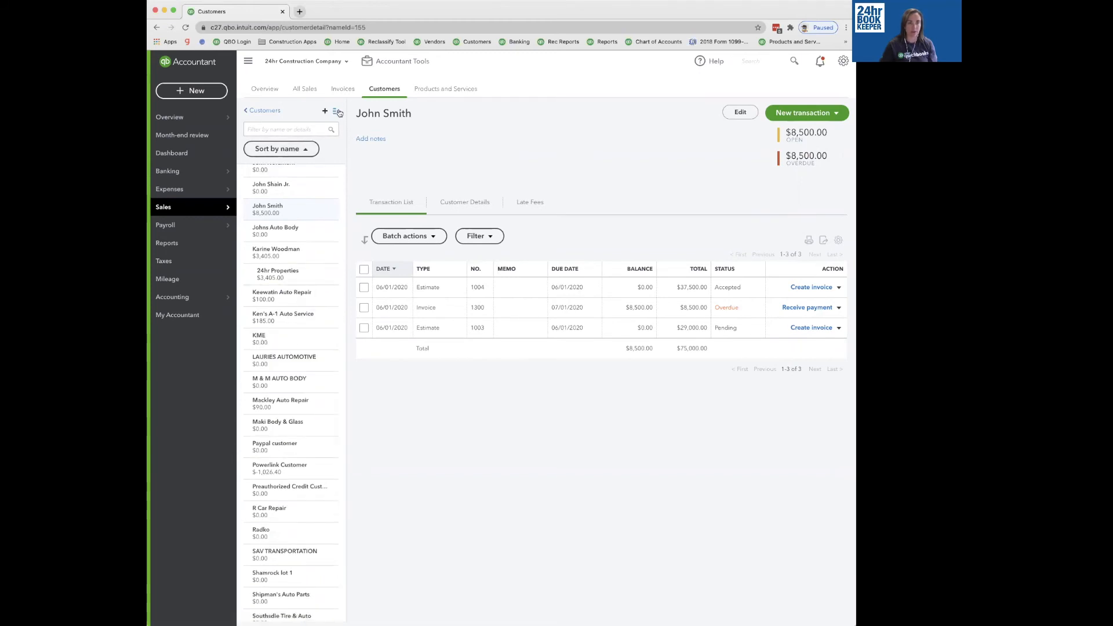
pyautogui.click(337, 111)
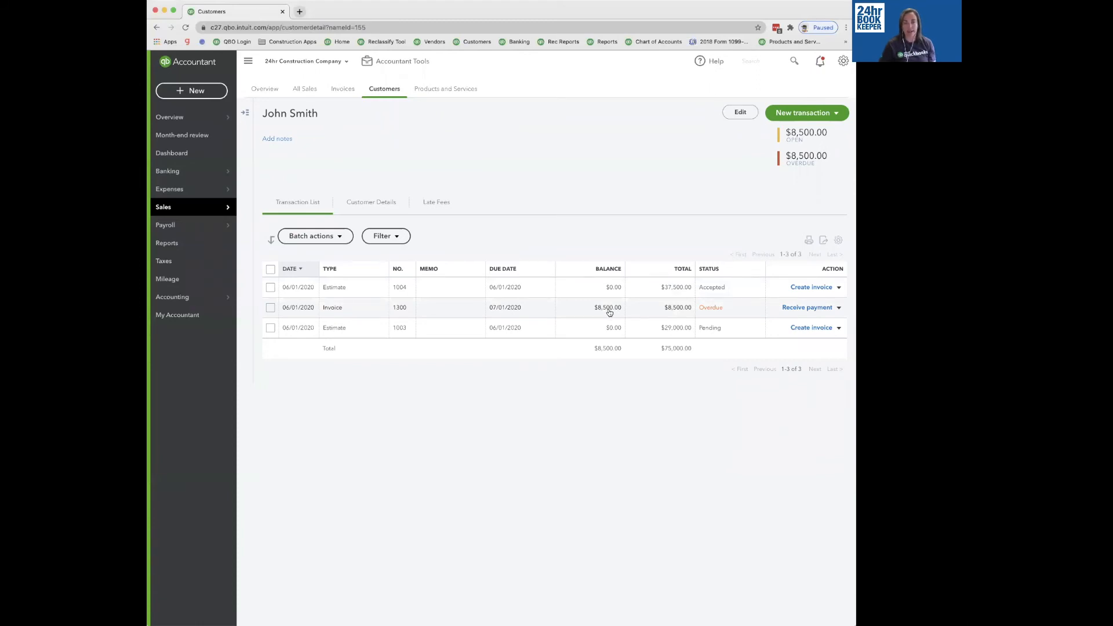
# Open the customer's accepted estimate and examine the invoiced and remaining amounts of its lines
pyautogui.click(356, 288)
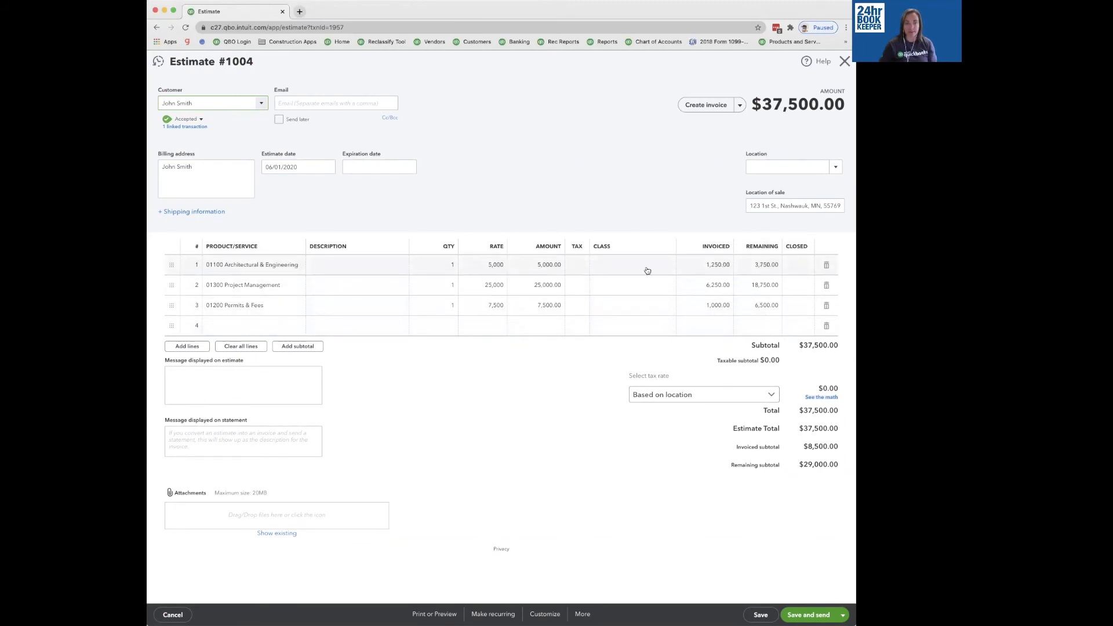
pyautogui.click(386, 266)
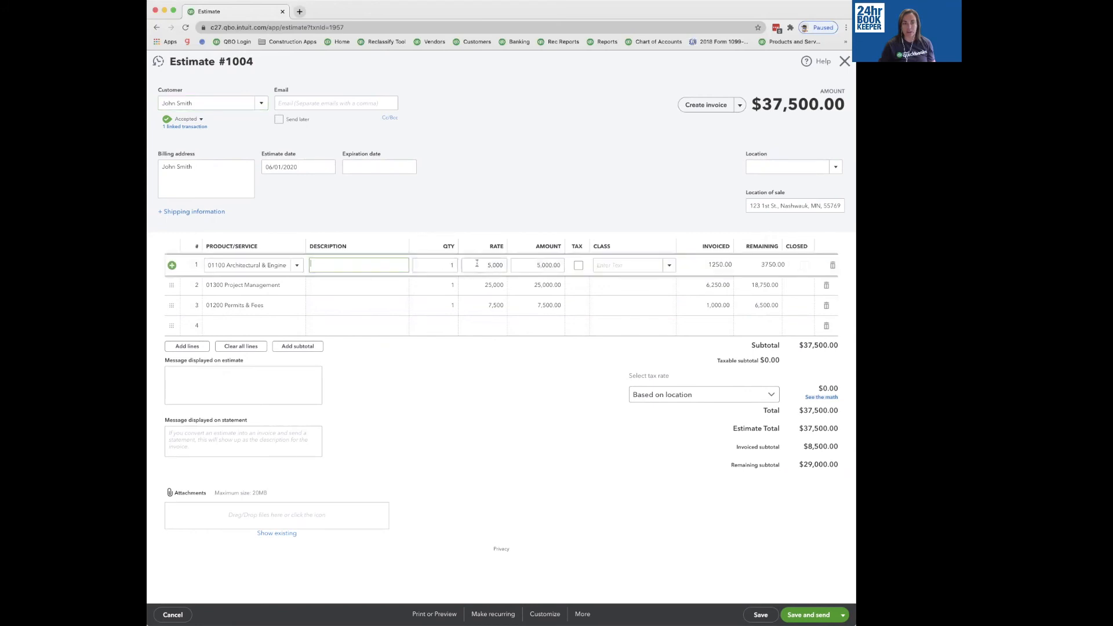
pyautogui.click(543, 222)
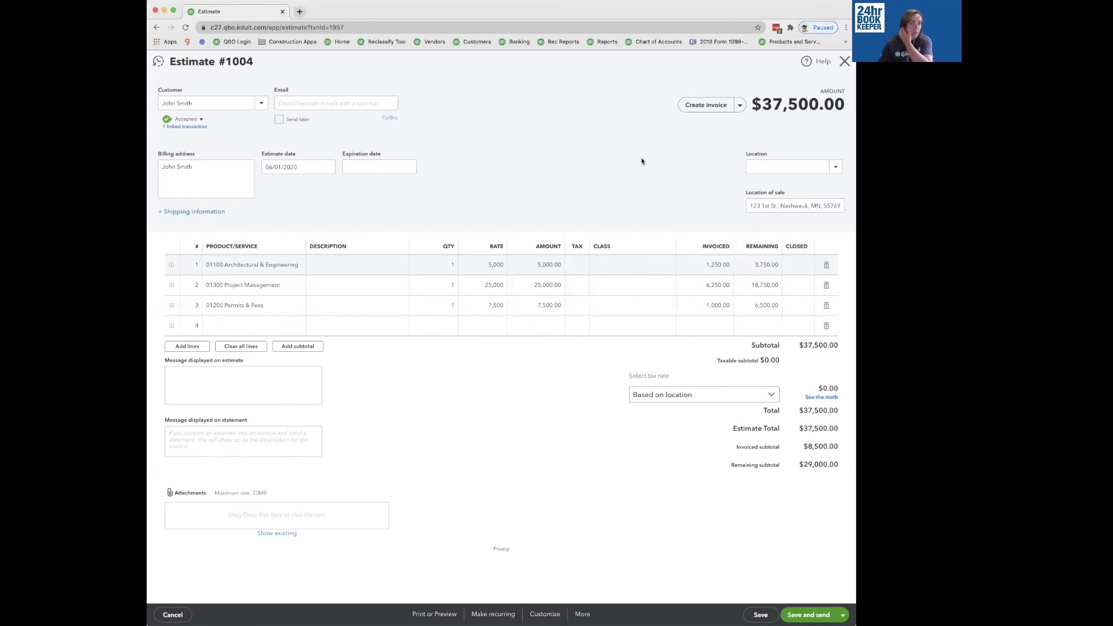
# Create another invoice from the accepted estimate using a custom amount for each line
pyautogui.click(706, 104)
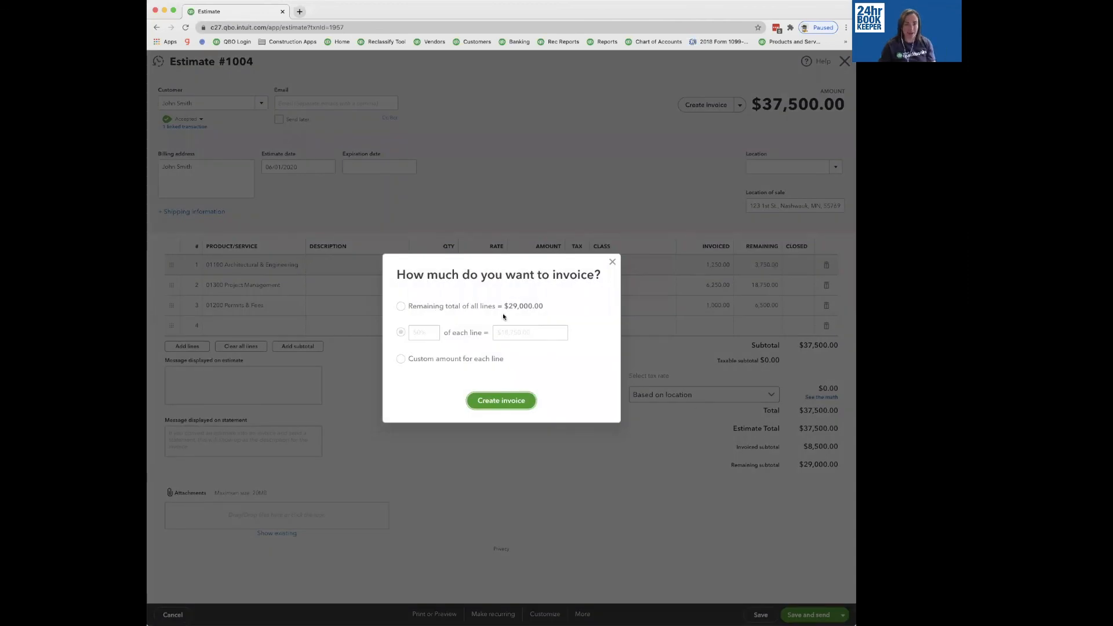
pyautogui.click(430, 335)
pyautogui.click(401, 359)
pyautogui.click(483, 406)
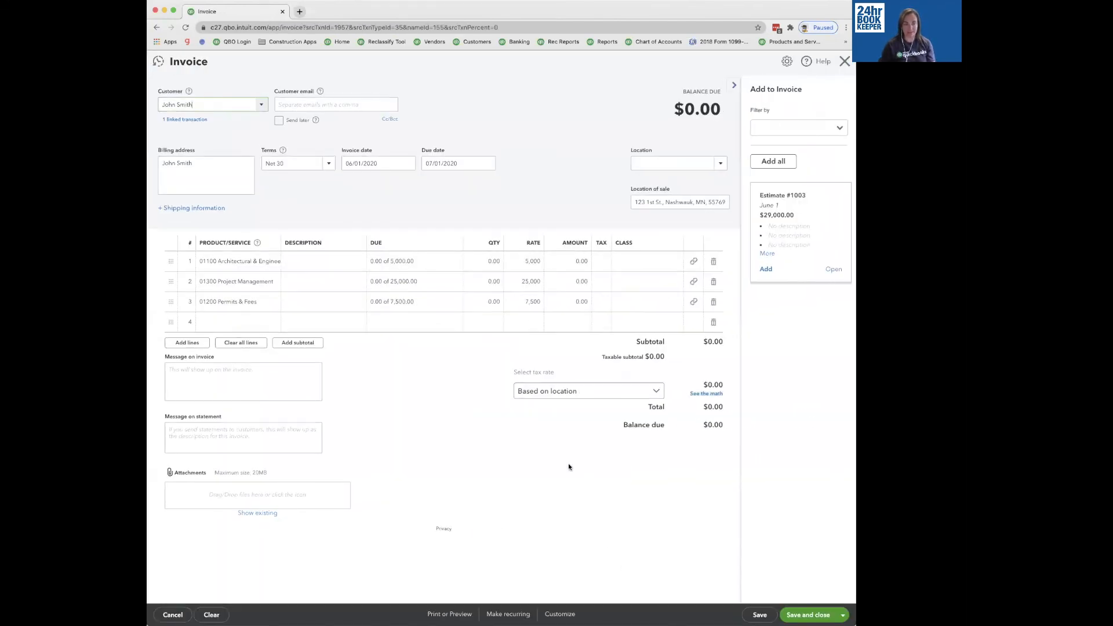
# Bill the 01100 Architectural & Engineering line by amount at 5,000.00 and try to save the invoice, declining to go over the estimate
pyautogui.click(412, 262)
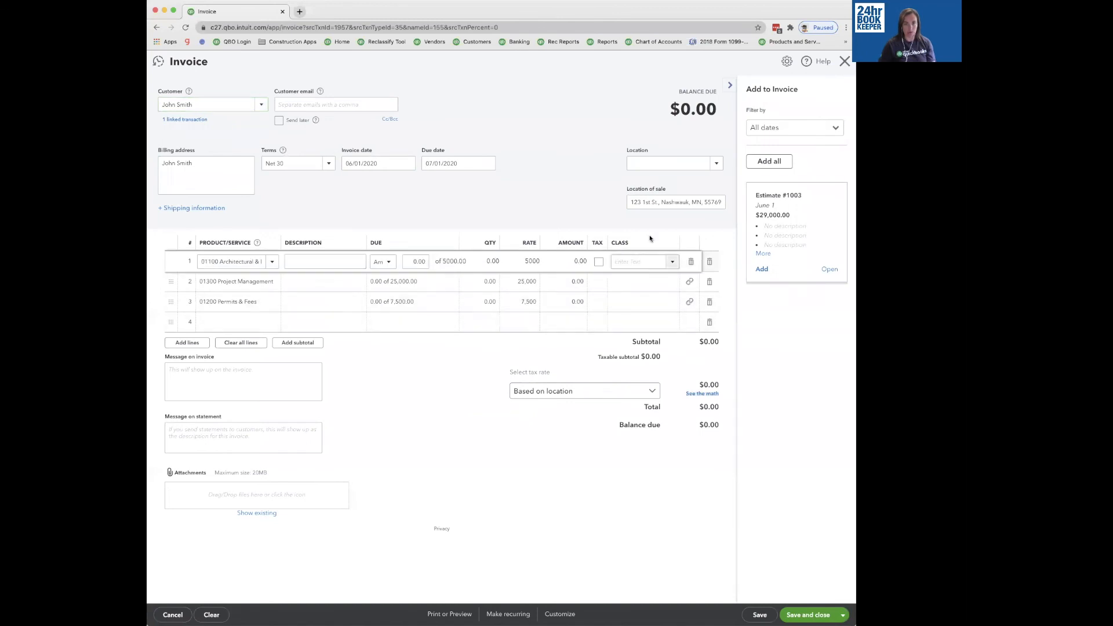
pyautogui.click(734, 86)
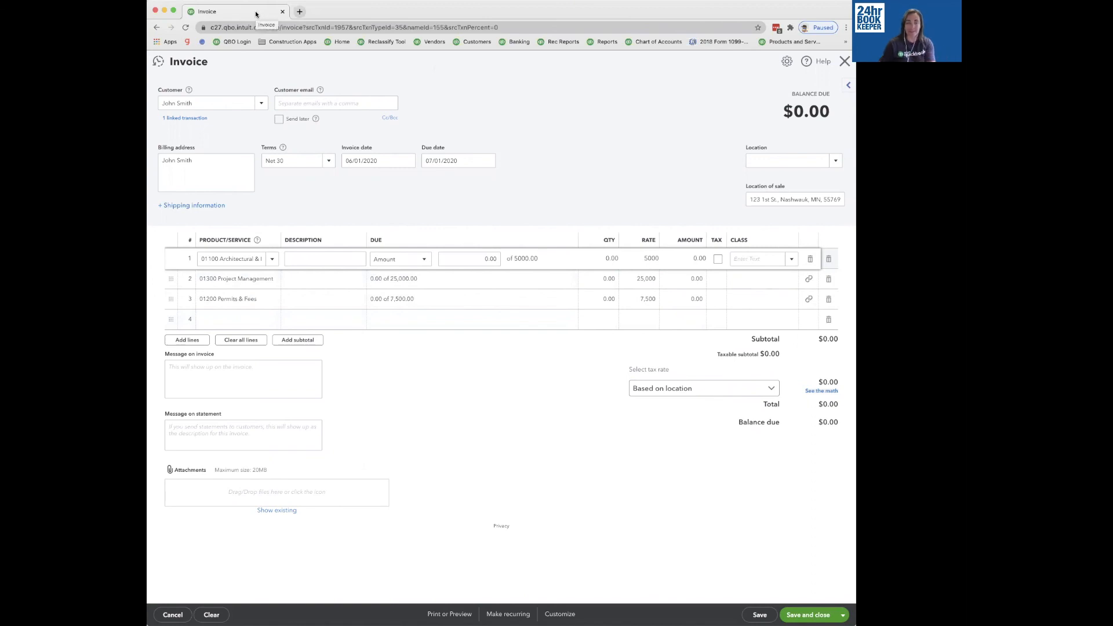
pyautogui.click(482, 258)
pyautogui.write('5,00')
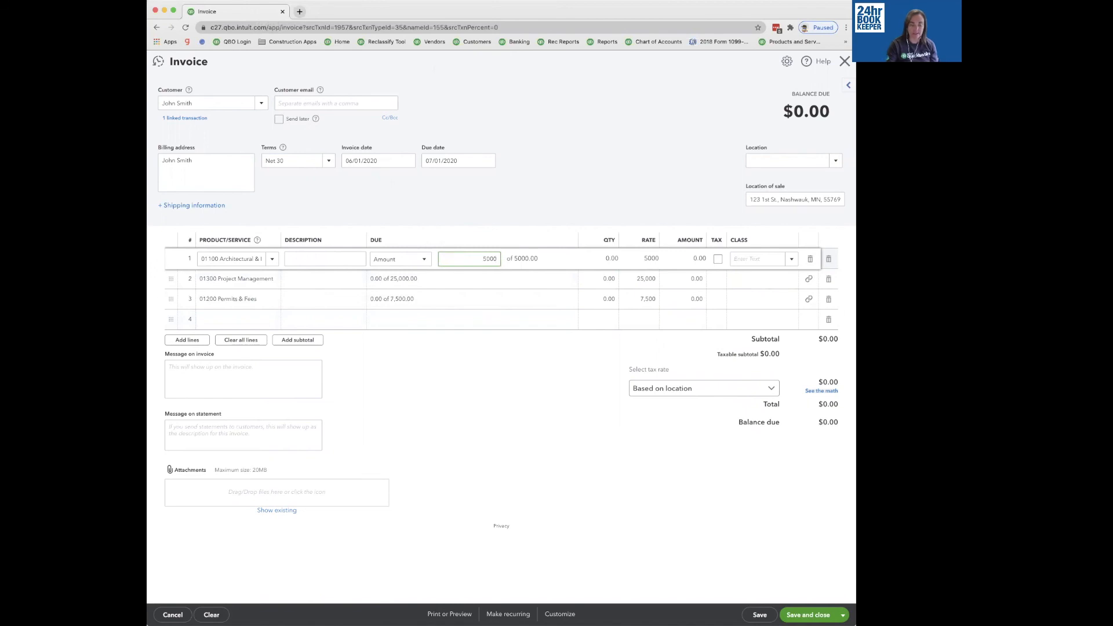
pyautogui.write('00')
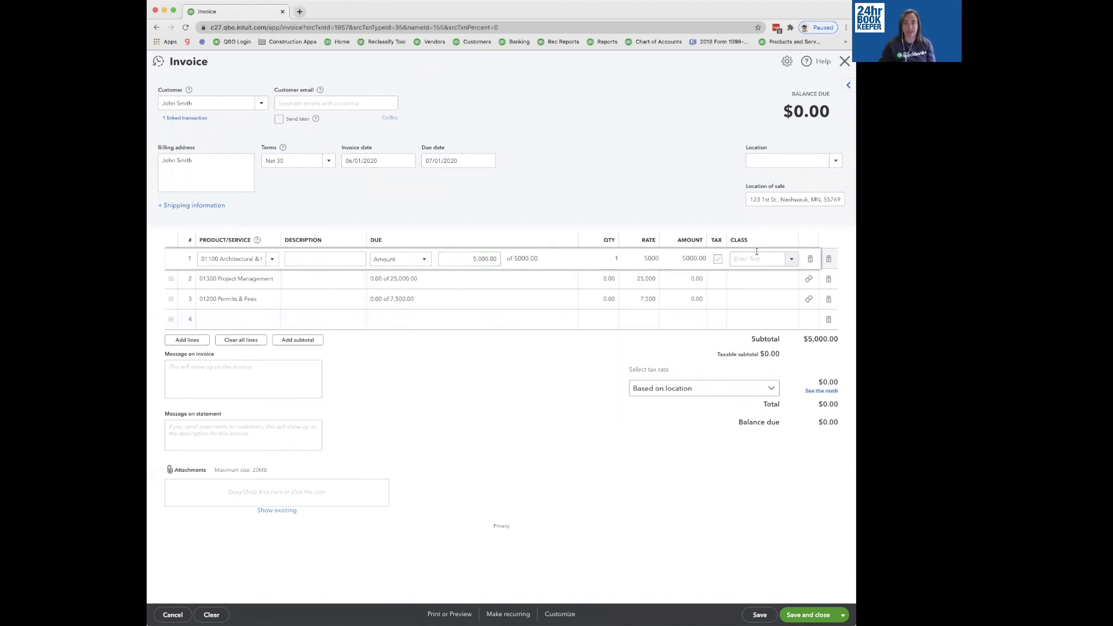
pyautogui.click(759, 616)
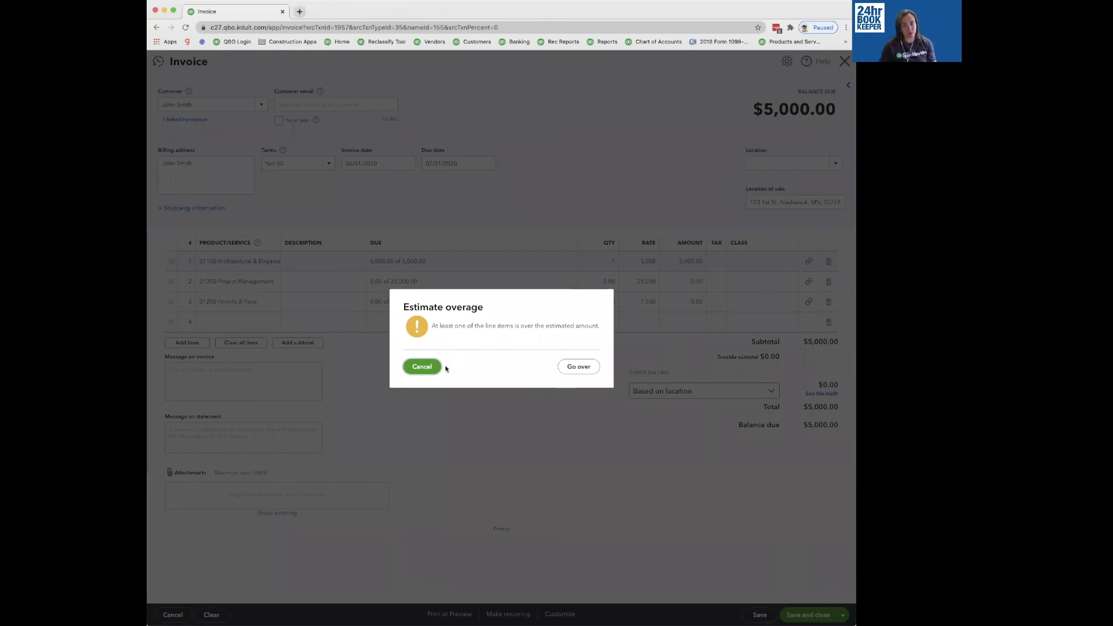
pyautogui.click(423, 367)
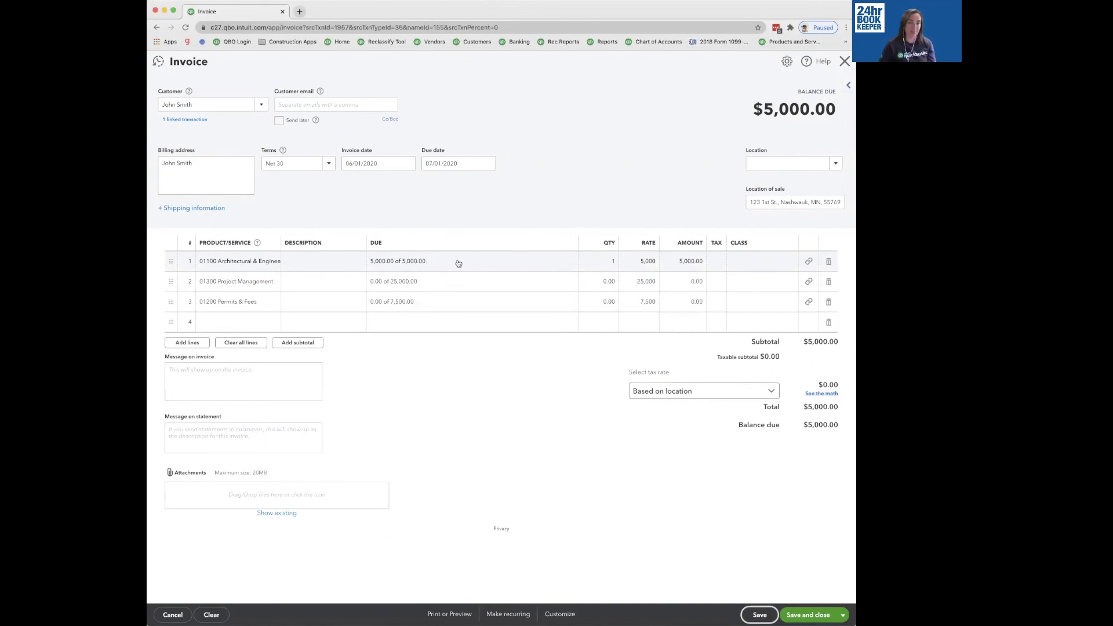
# Reopen the 01100 Architectural & Engineering invoice line for editing
pyautogui.click(385, 266)
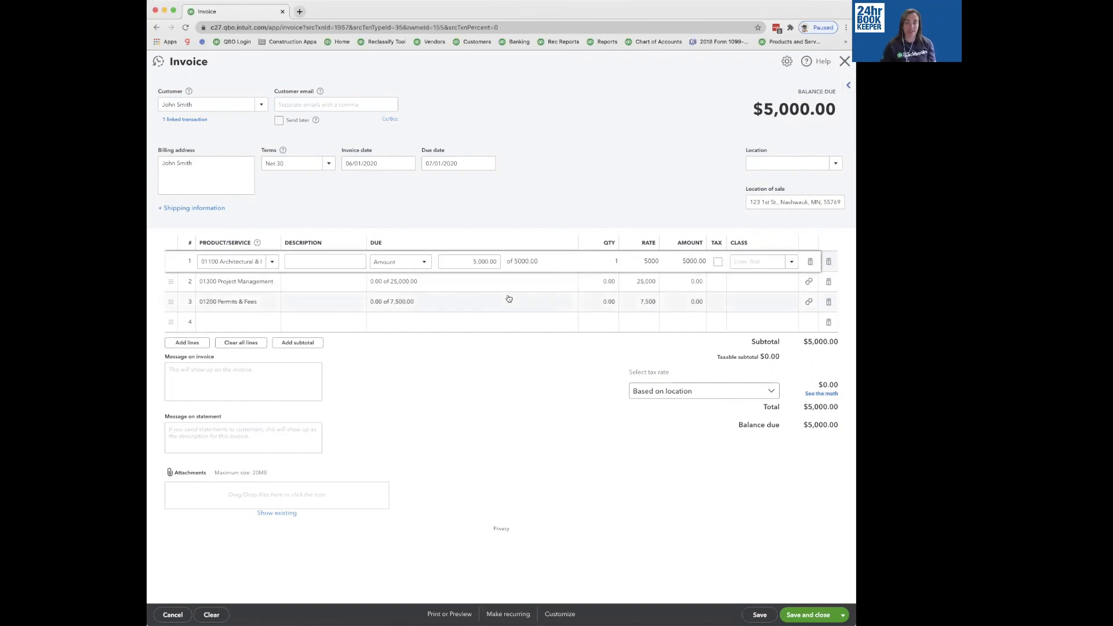